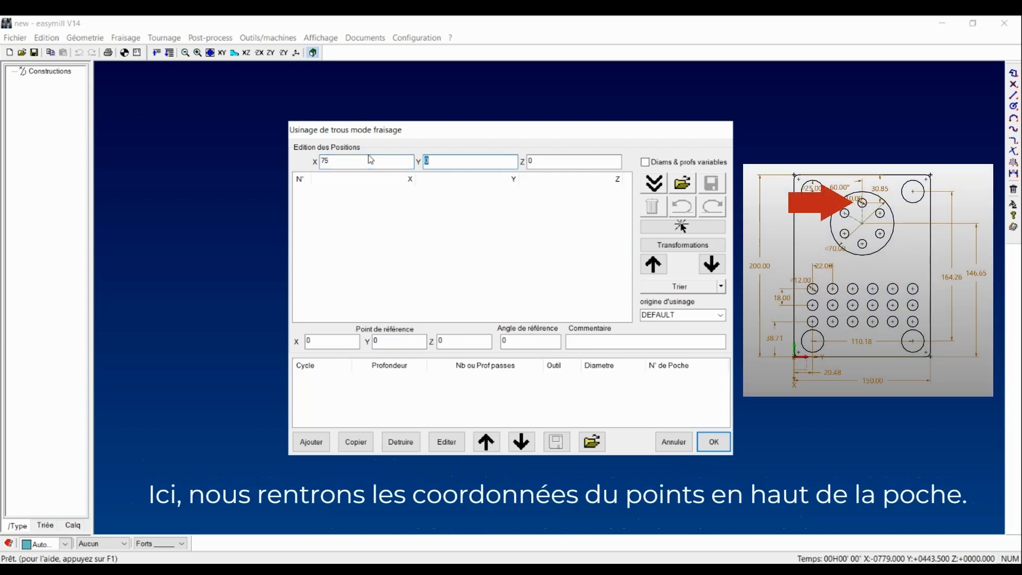
Set Y to 169.15 and add the hole position at X 75, Y 169.15, Z 0.
{"action": "type", "text": "69.15"}
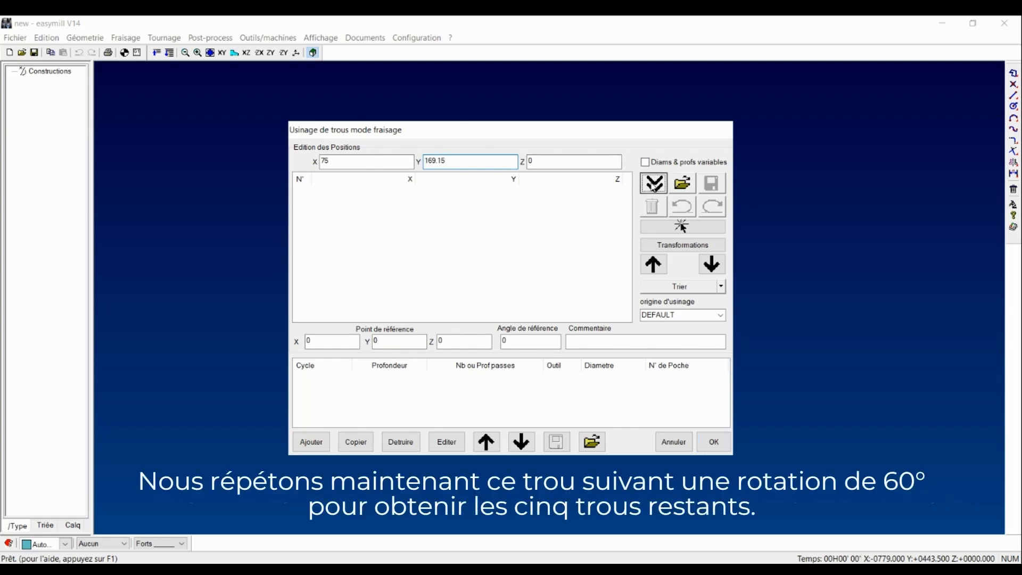
{"action": "left_click", "coordinate": [653, 184]}
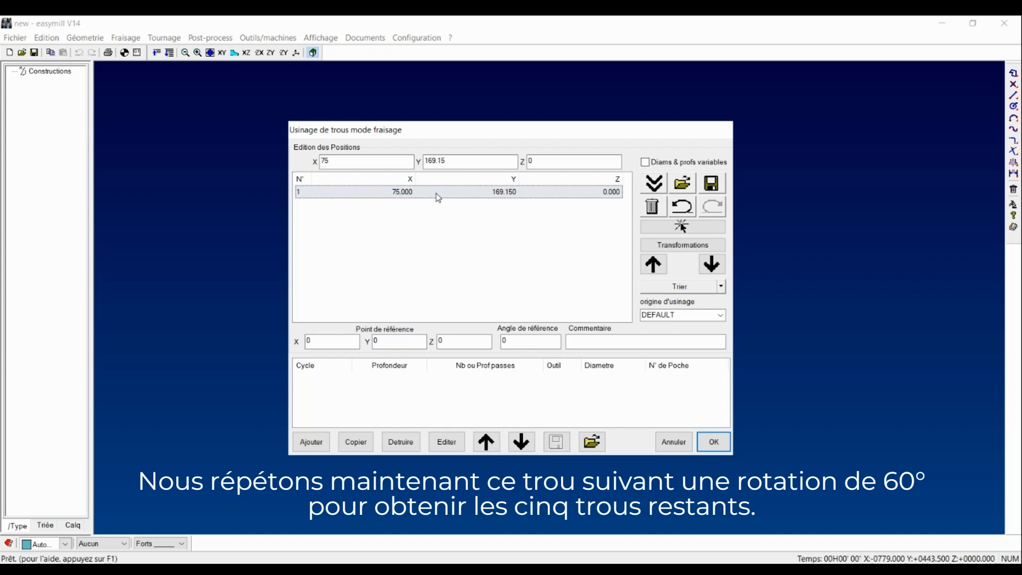
Transform the hole position with a rotation at an angle of 60°.
{"action": "left_click", "coordinate": [438, 199]}
{"action": "left_click", "coordinate": [683, 245]}
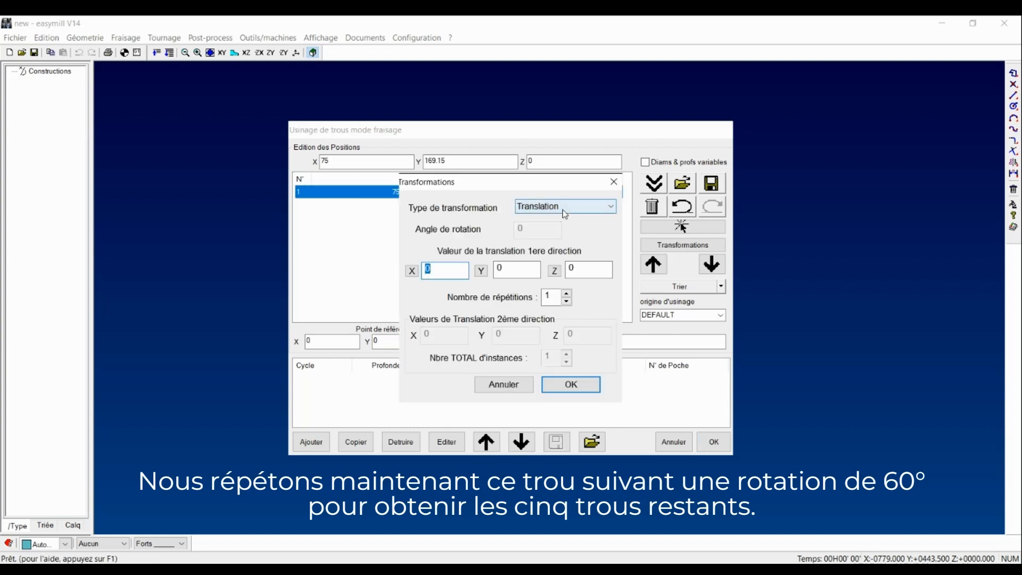
{"action": "left_click", "coordinate": [566, 211]}
{"action": "left_click", "coordinate": [564, 224]}
{"action": "left_click", "coordinate": [515, 231]}
{"action": "type", "text": "60"}
Set five repetitions about the rotation centre X 75, Y 146.65 and apply the rotation.
{"action": "key", "text": "Tab"}
{"action": "type", "text": "6"}
{"action": "left_click", "coordinate": [566, 302]}
{"action": "key", "text": "Tab"}
{"action": "type", "text": "146.65"}
{"action": "double_click", "coordinate": [428, 270]}
{"action": "type", "text": "75"}
{"action": "left_click", "coordinate": [582, 384]}
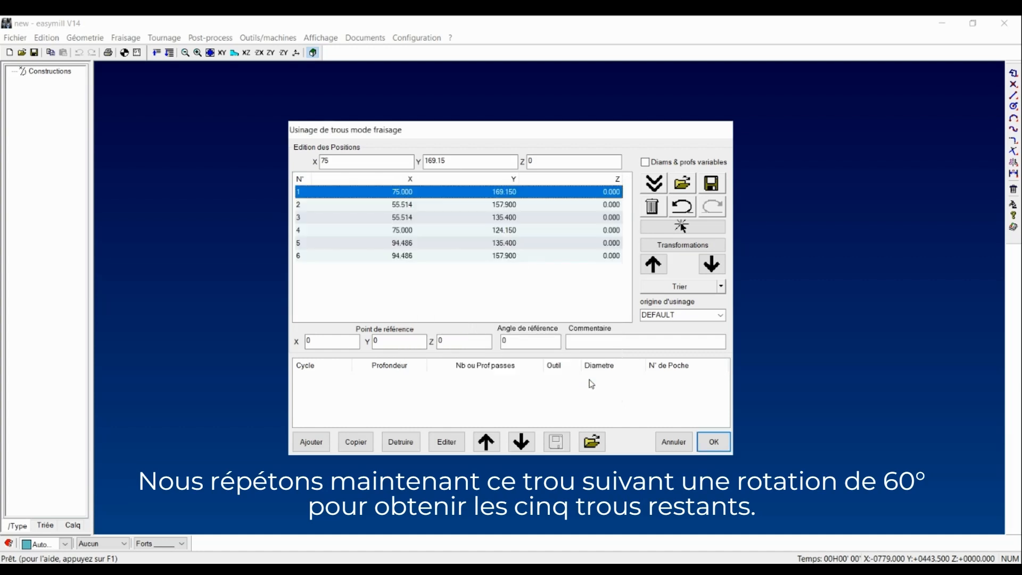
Add a Pointage cycle to the holes with a Débourage phase of total depth 2.
{"action": "left_click", "coordinate": [514, 301]}
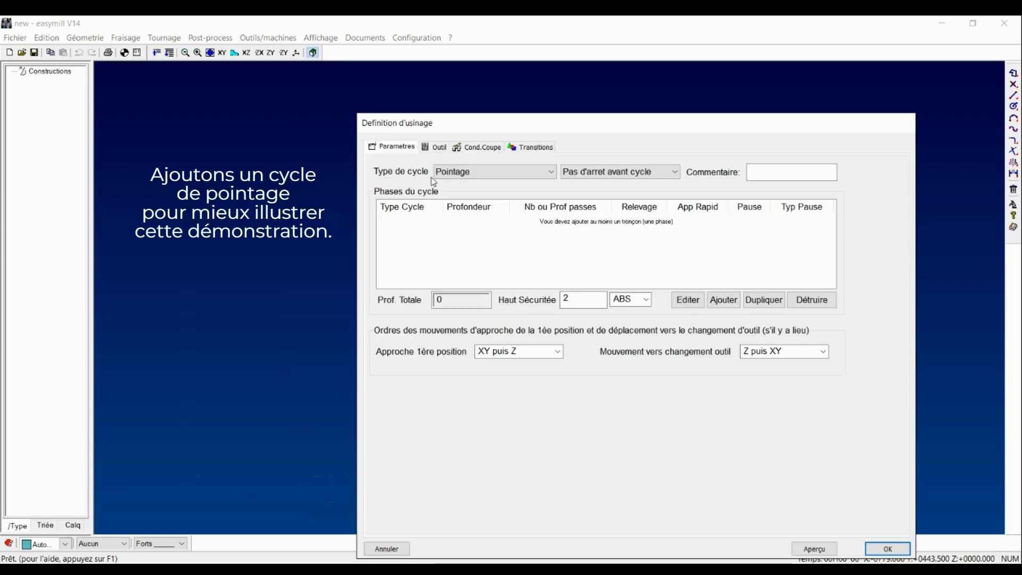
{"action": "left_click", "coordinate": [463, 173]}
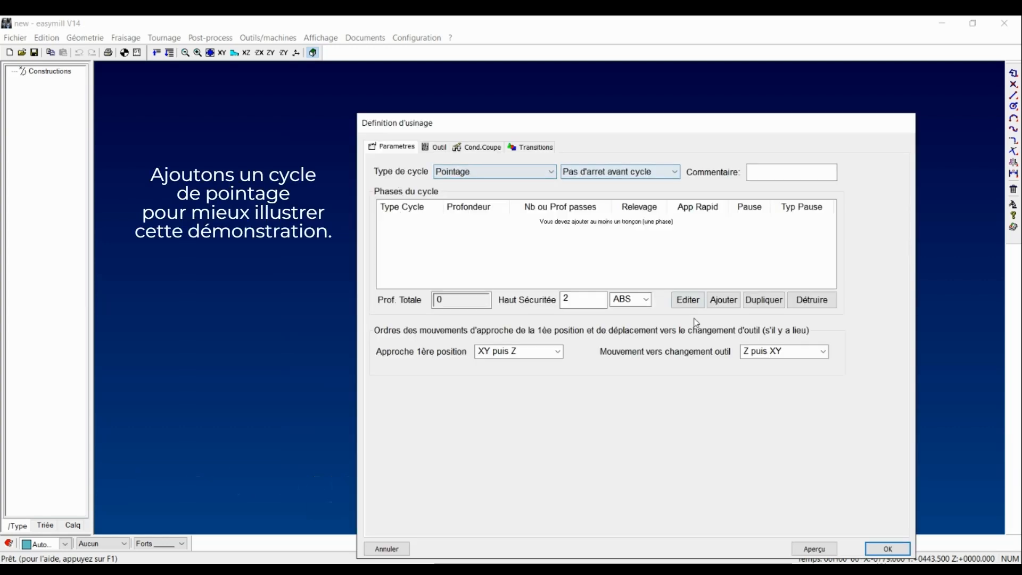
{"action": "left_click", "coordinate": [724, 300]}
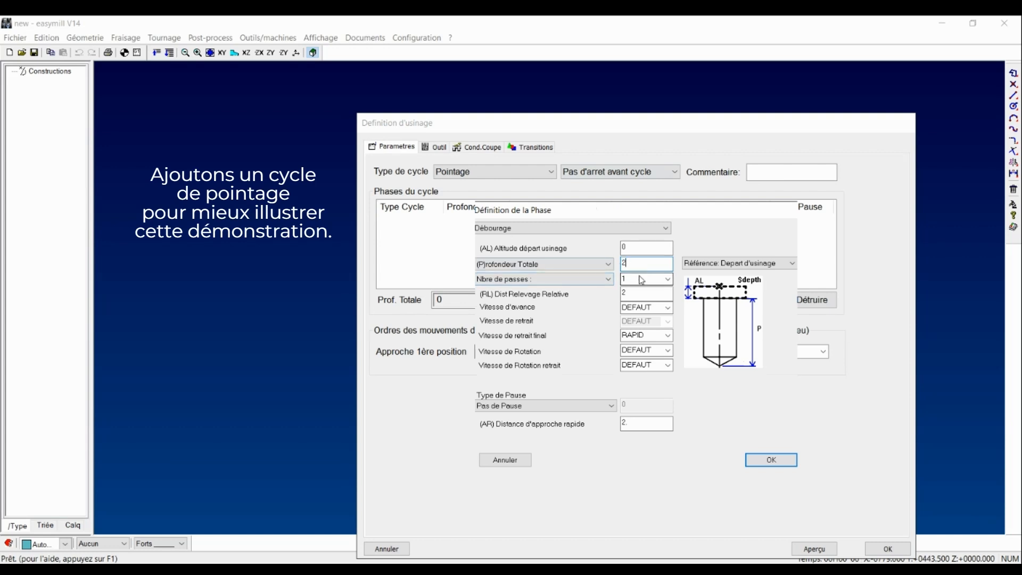
{"action": "type", "text": "2"}
{"action": "key", "text": "Return"}
Assign the 10 mm diameter Foret à Centrer with cutting length 5 to the cycle and validate the hole machining.
{"action": "left_click", "coordinate": [438, 148]}
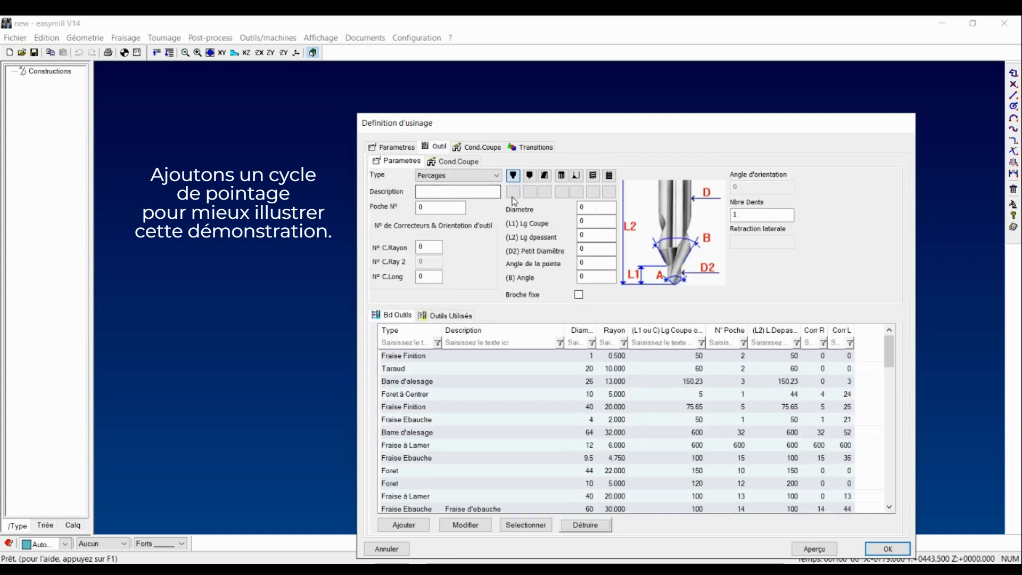
{"action": "left_click", "coordinate": [572, 357]}
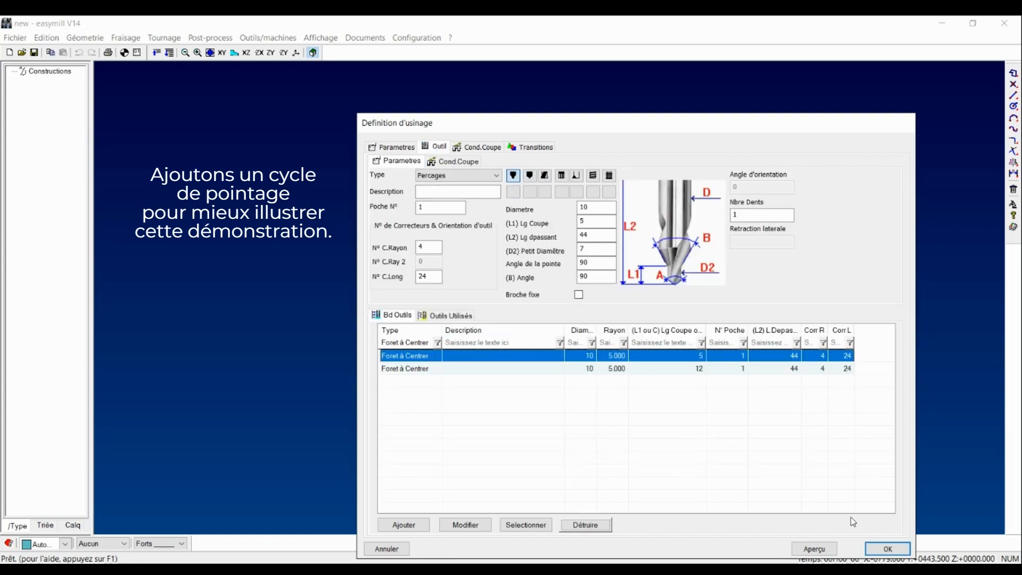
{"action": "left_click", "coordinate": [884, 548]}
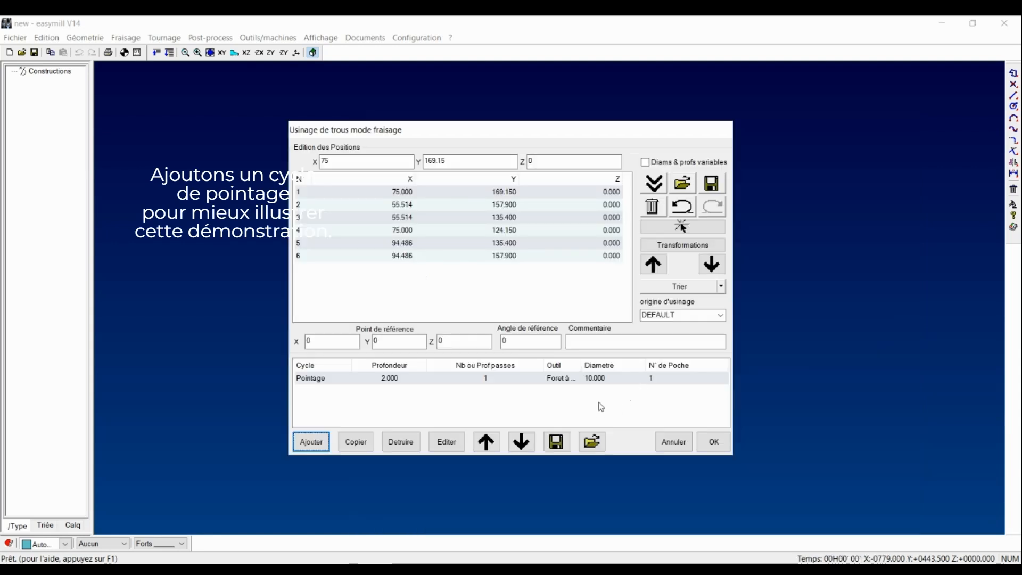
{"action": "left_click", "coordinate": [716, 442]}
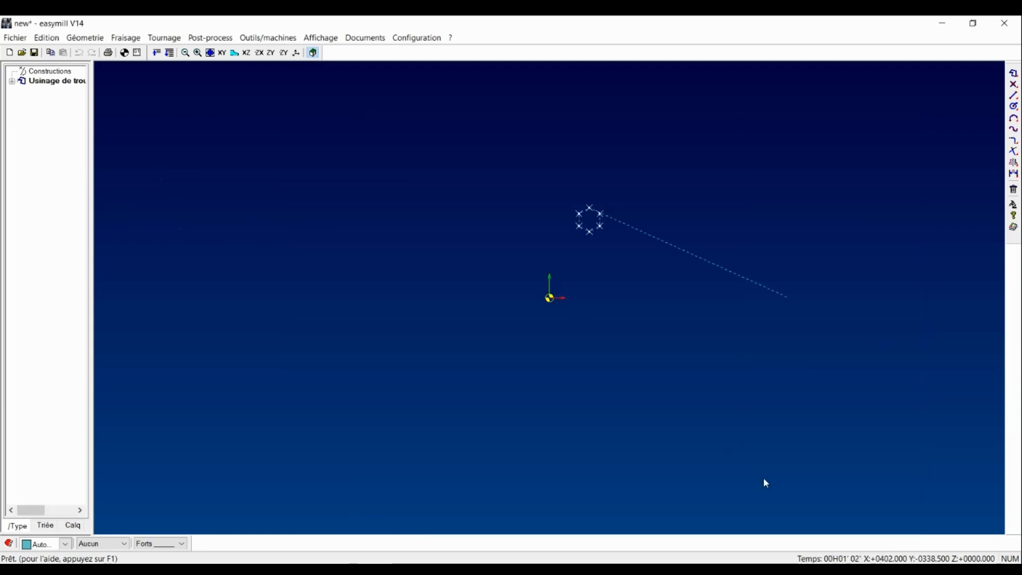
Post-process the hole machining with the loaded configuration and save the ISO program as new in NC_Programs.
{"action": "scroll", "coordinate": [553, 218], "scroll_direction": "up", "scroll_amount": 3}
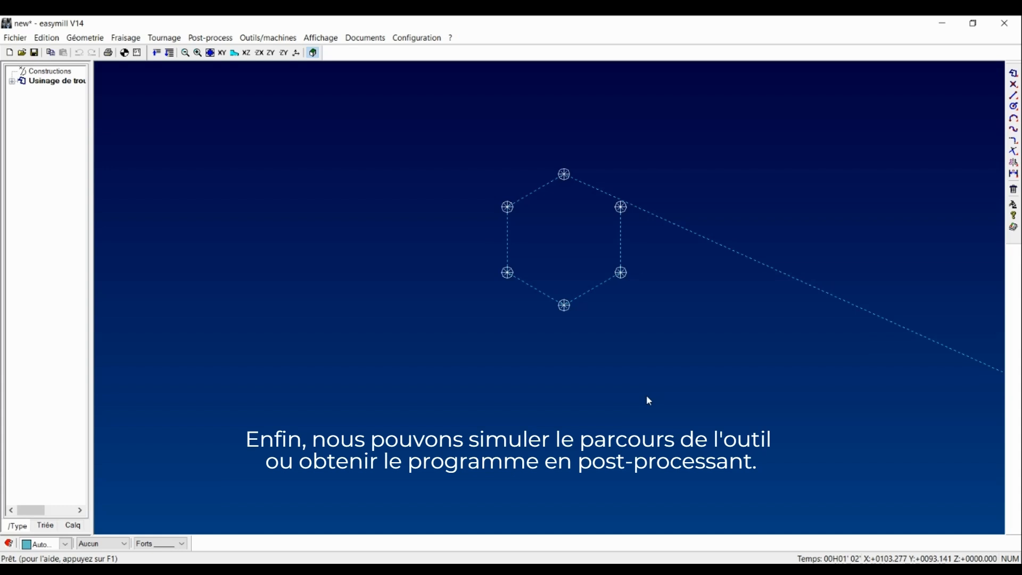
{"action": "left_click", "coordinate": [210, 38]}
{"action": "left_click", "coordinate": [240, 63]}
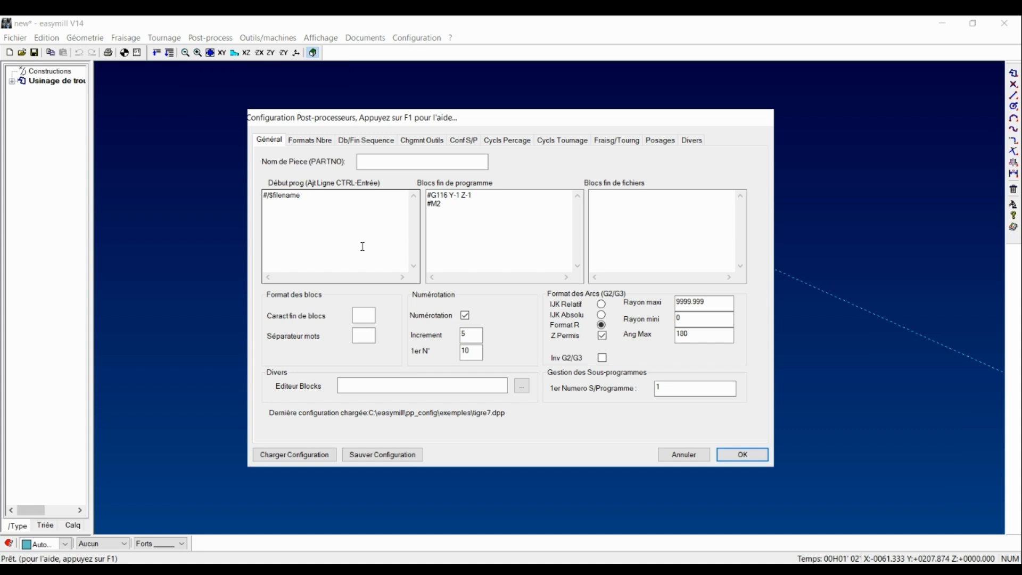
{"action": "left_click", "coordinate": [742, 454]}
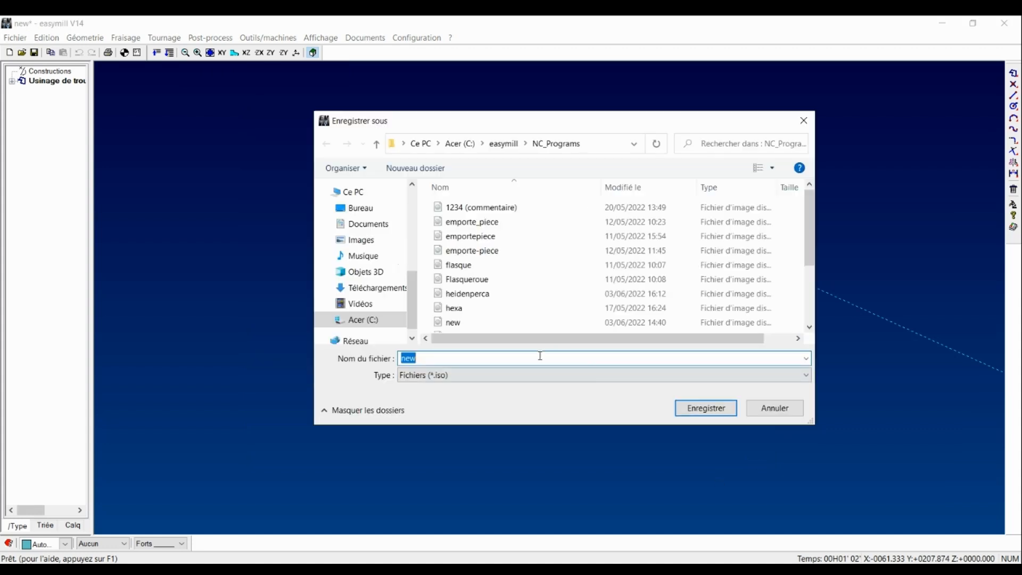
{"action": "left_click", "coordinate": [692, 408]}
{"action": "left_click", "coordinate": [549, 301]}
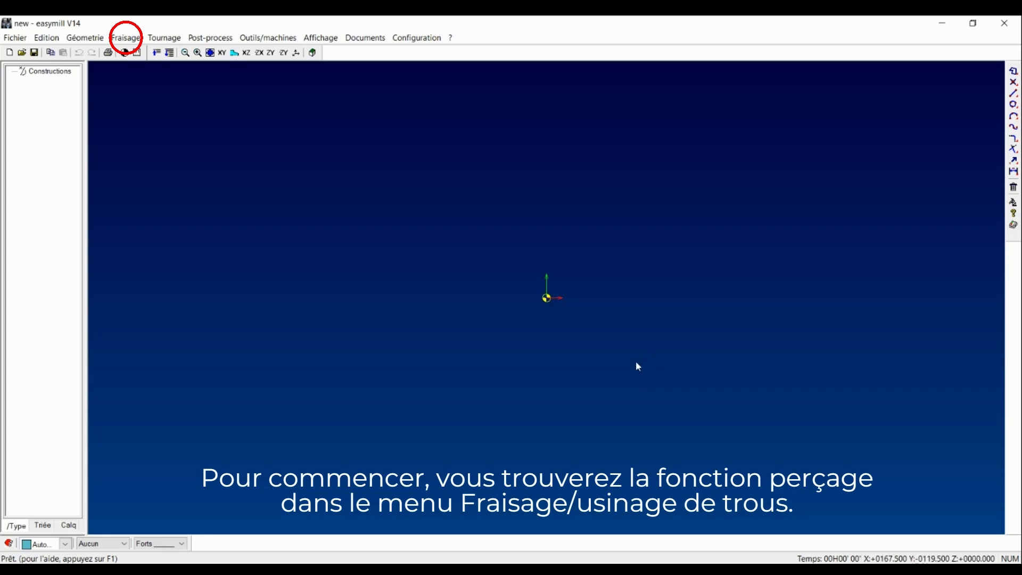
Start a milling hole machining operation and enter 150/2 as the X coordinate of the first position.
{"action": "left_click", "coordinate": [126, 38]}
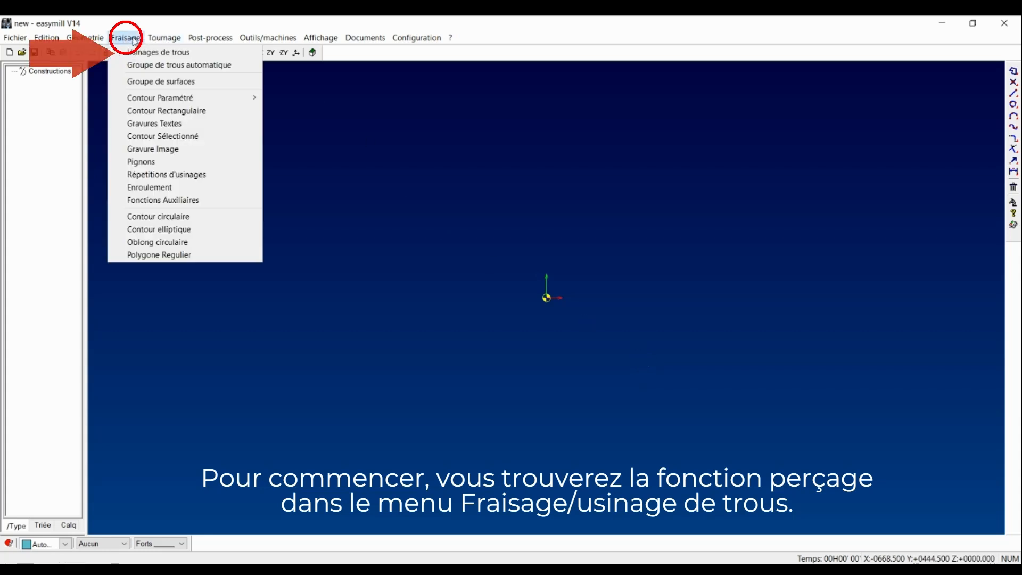
{"action": "left_click", "coordinate": [161, 52]}
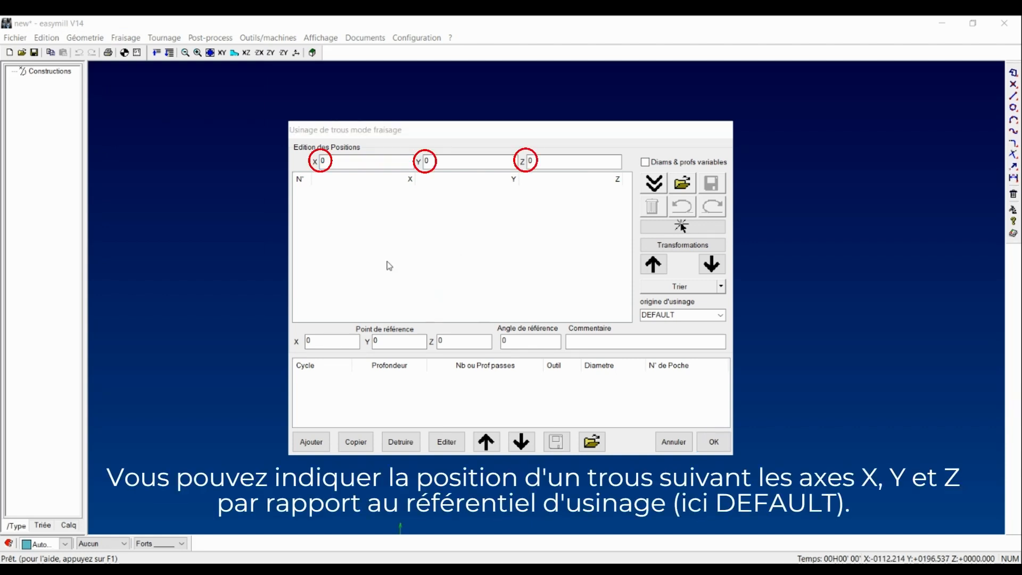
{"action": "left_click", "coordinate": [461, 161]}
{"action": "left_click", "coordinate": [532, 161]}
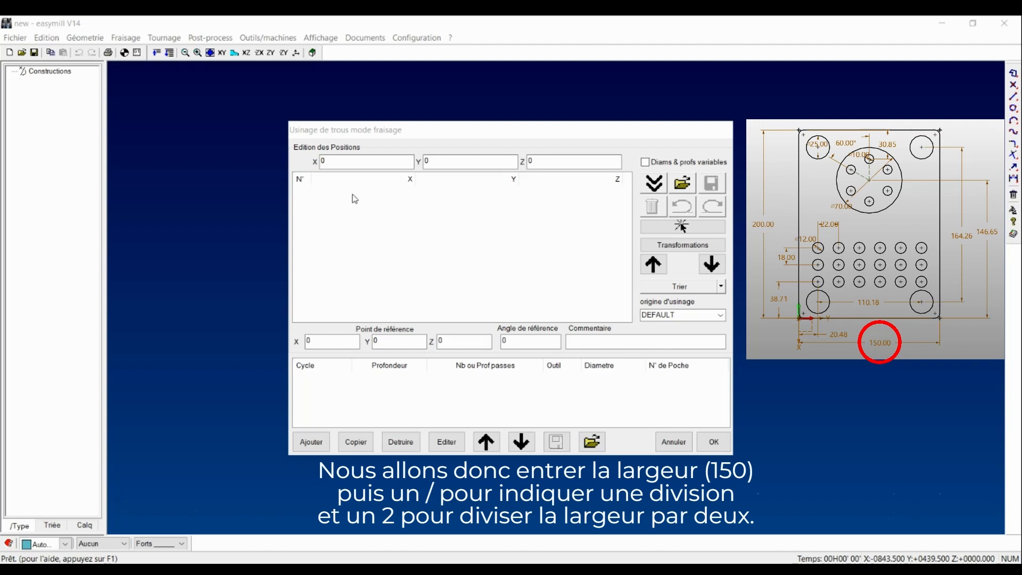
{"action": "left_click", "coordinate": [298, 164]}
{"action": "type", "text": "150/2"}
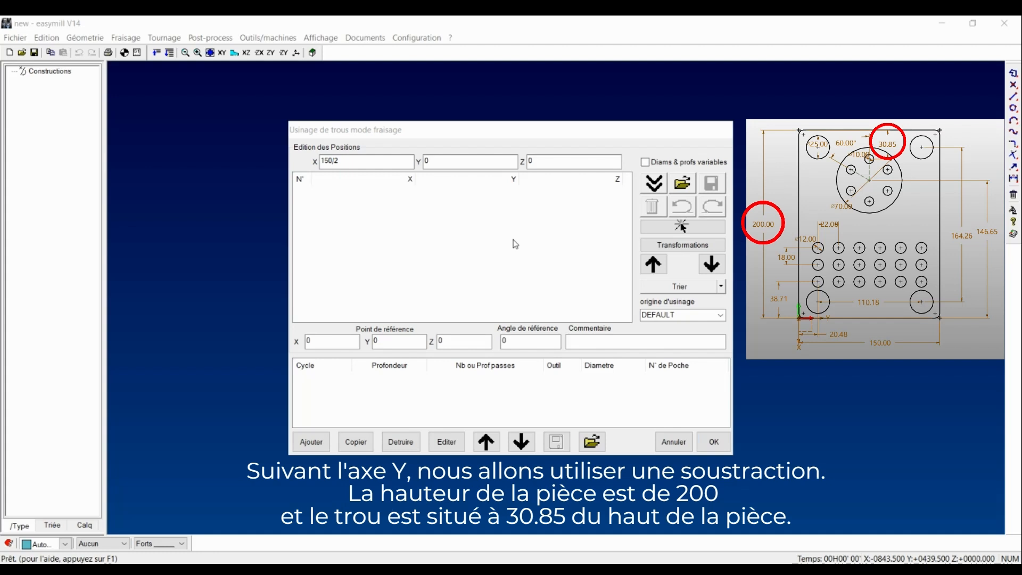
Enter 200-30.85 as the Y coordinate and add the hole position to the list.
{"action": "double_click", "coordinate": [453, 161]}
{"action": "type", "text": "200"}
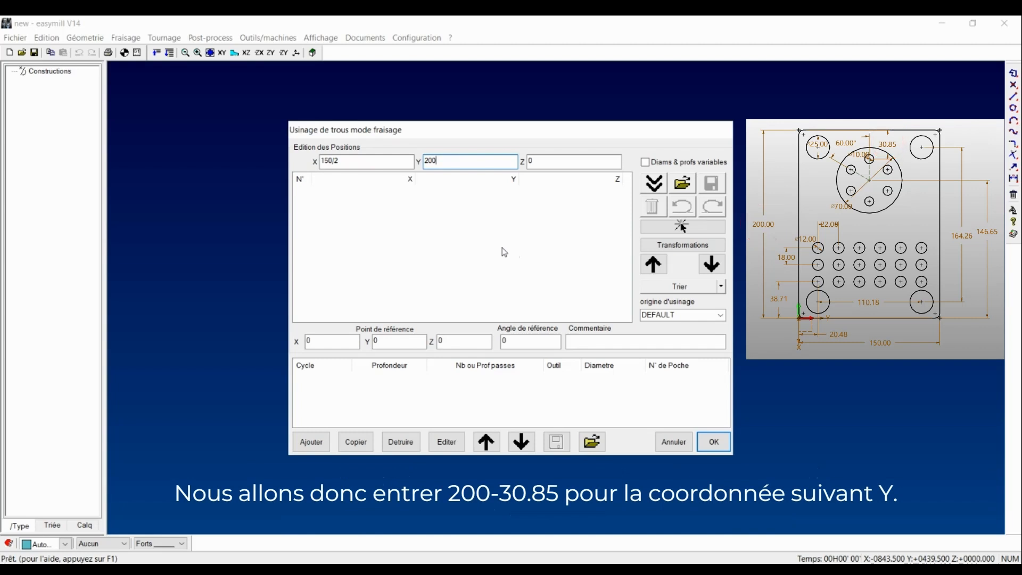
{"action": "type", "text": "-30.8"}
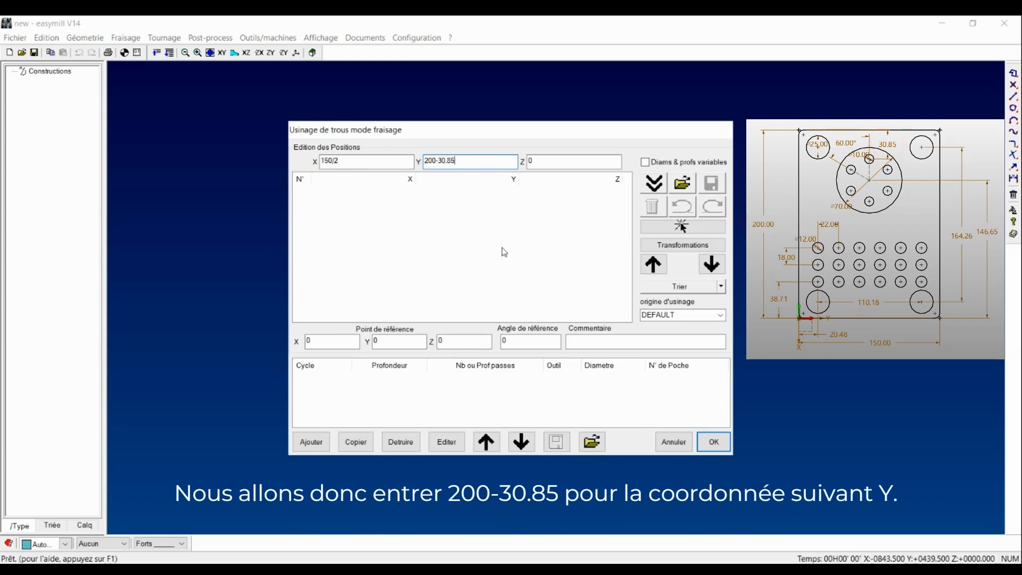
{"action": "type", "text": "5"}
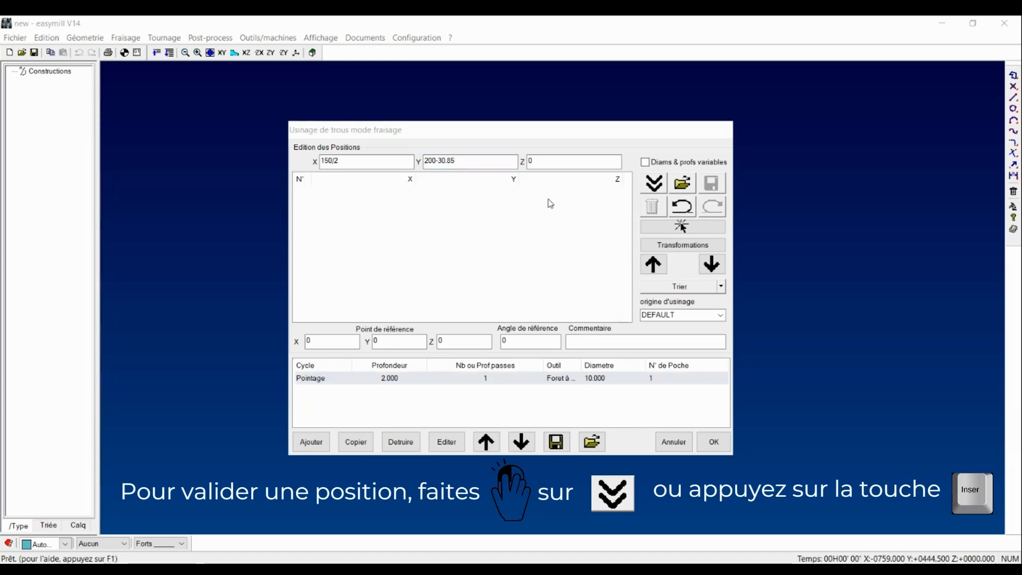
{"action": "left_click", "coordinate": [658, 184]}
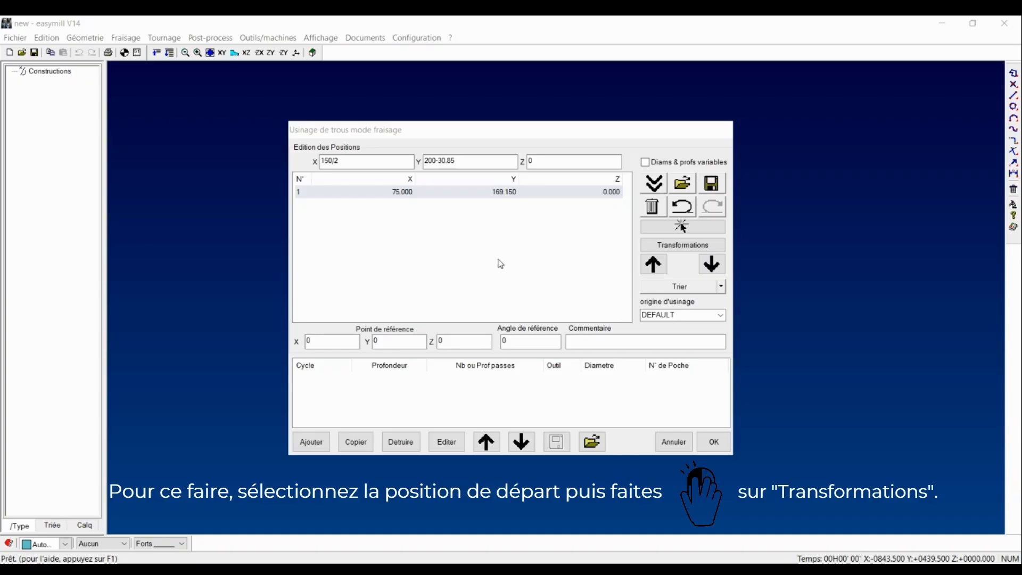
Open the transformation of the hole position at the top of the pocket and choose Rotations with a 60° angle.
{"action": "left_click", "coordinate": [477, 193]}
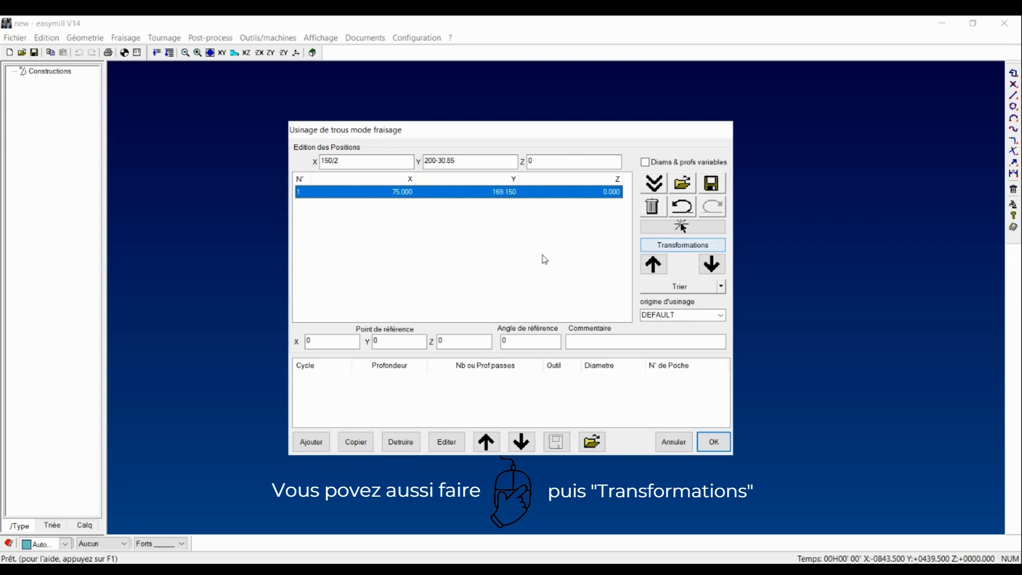
{"action": "right_click", "coordinate": [459, 192]}
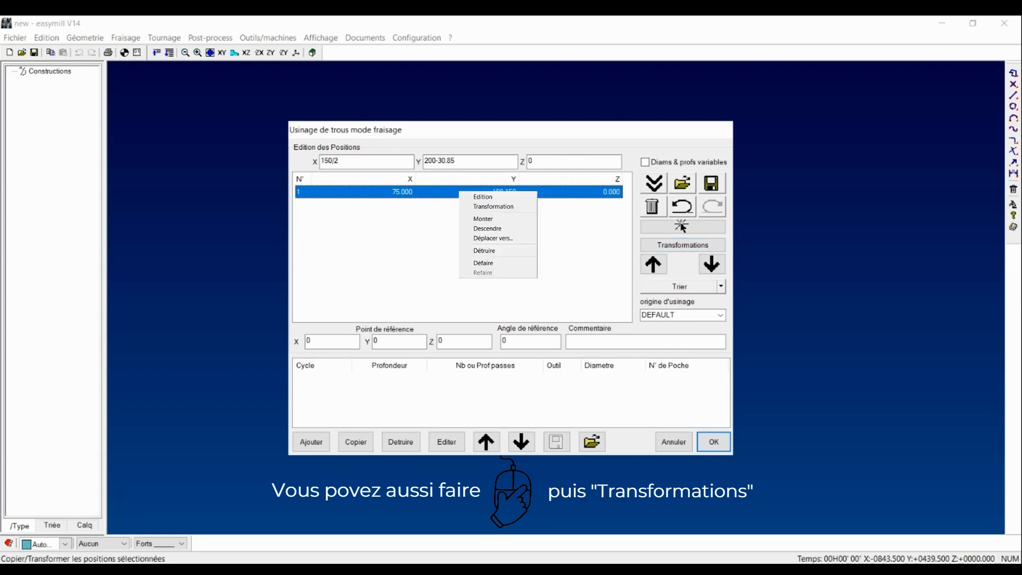
{"action": "left_click", "coordinate": [493, 206]}
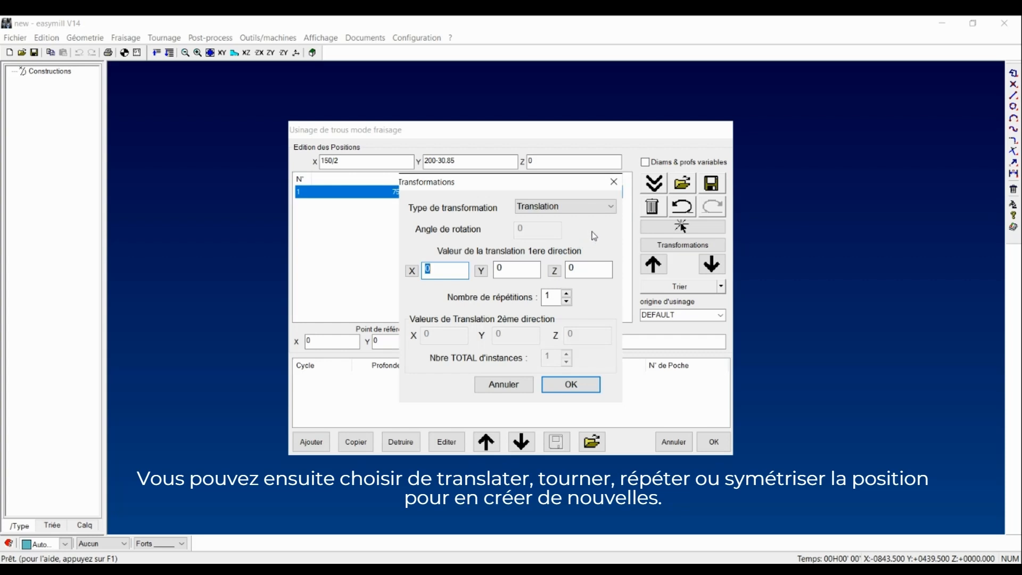
{"action": "left_click", "coordinate": [587, 209]}
{"action": "key", "text": "Down"}
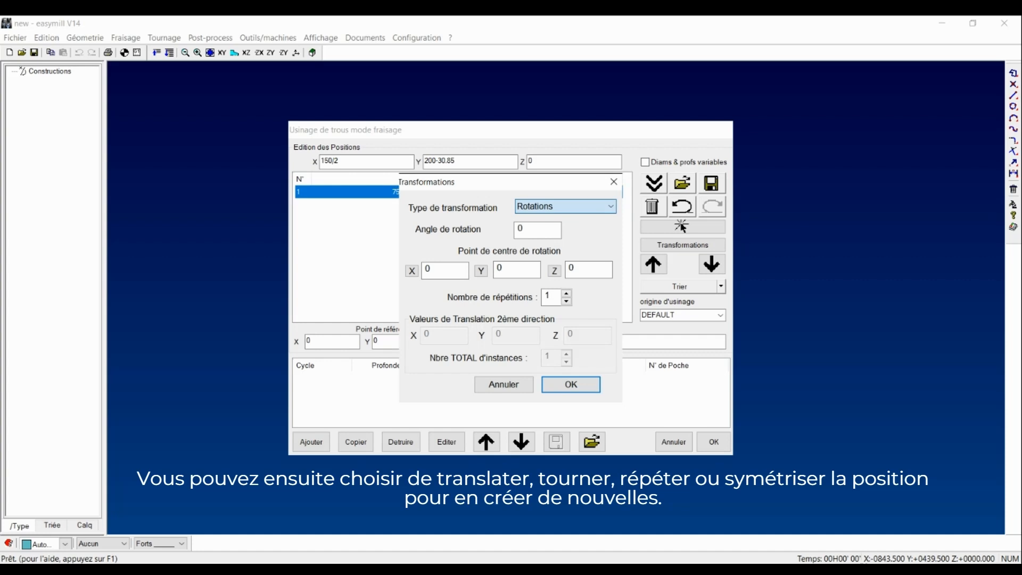
{"action": "key", "text": "Down"}
{"action": "key", "text": "Down"}
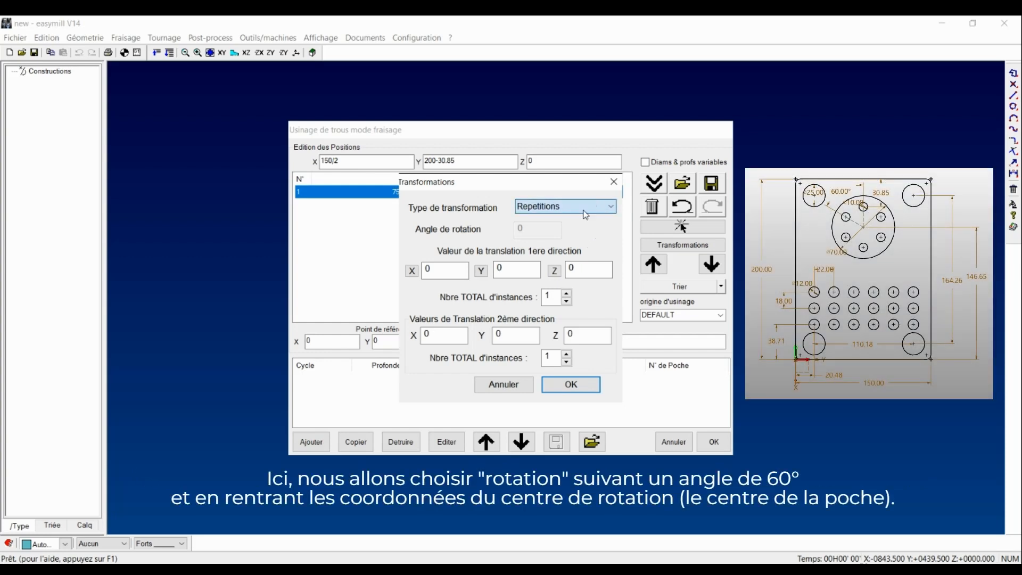
{"action": "left_click", "coordinate": [587, 233]}
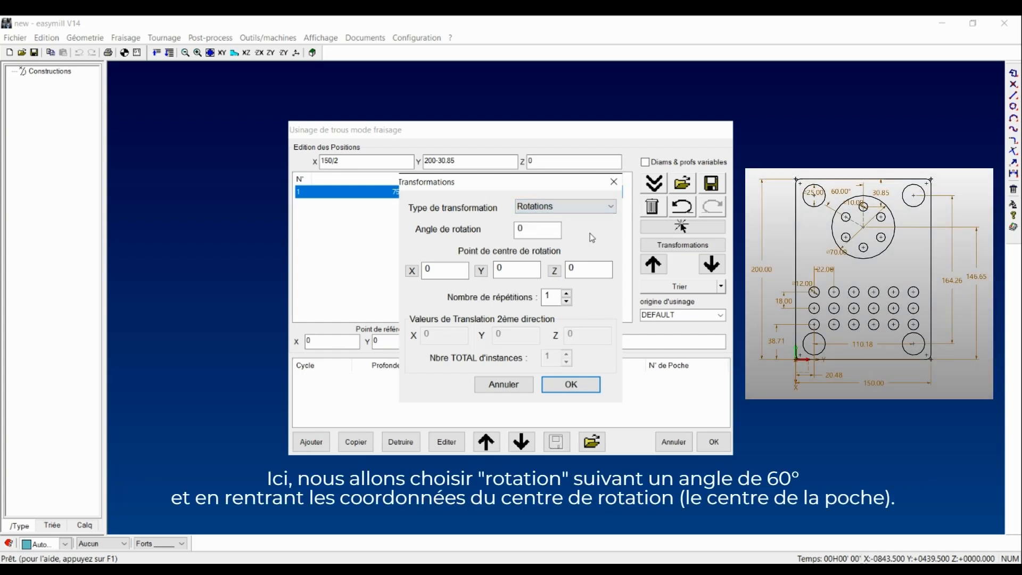
{"action": "left_click_drag", "start_coordinate": [545, 231], "coordinate": [516, 231]}
Set the rotation centre to the pocket's centre at X 75, Y 146.65.
{"action": "left_click", "coordinate": [467, 277]}
{"action": "left_click_drag", "start_coordinate": [444, 266], "coordinate": [408, 269]}
{"action": "type", "text": "75"}
{"action": "key", "text": "Tab"}
{"action": "type", "text": "14"}
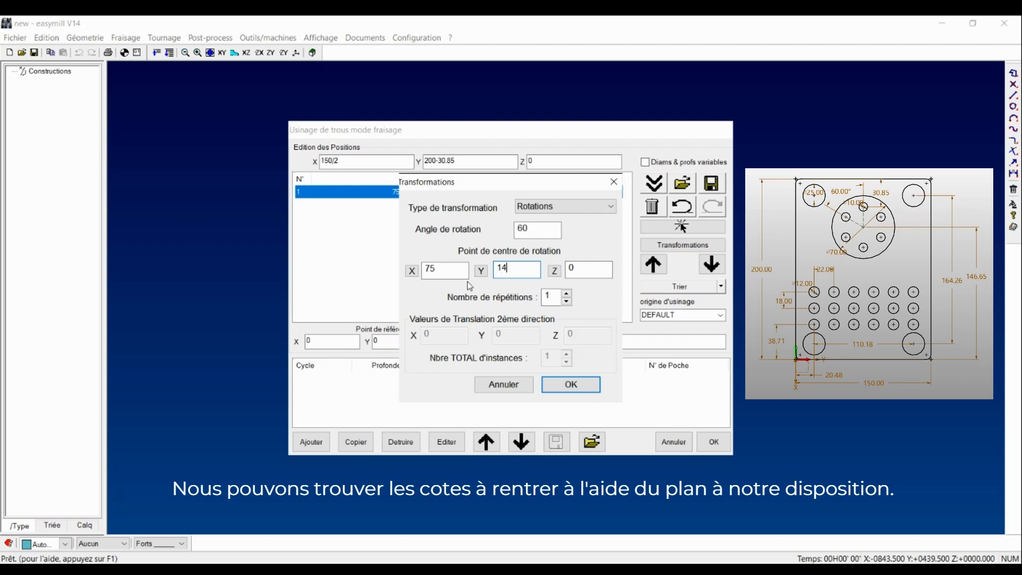
{"action": "type", "text": "6.65"}
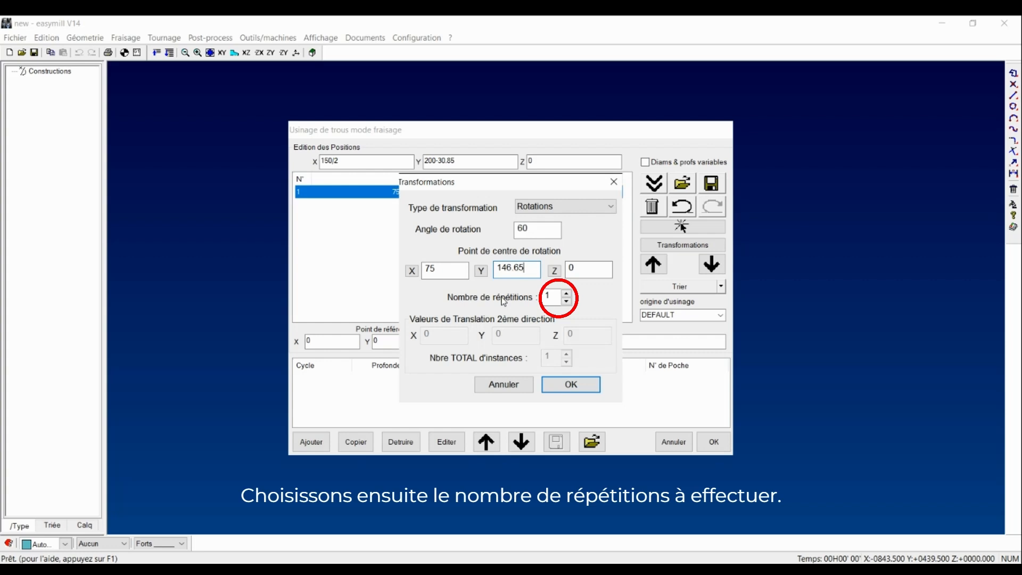
Set the number of repetitions to 5 and apply the rotation to create the remaining pocket holes.
{"action": "left_click", "coordinate": [566, 292]}
{"action": "left_click", "coordinate": [567, 293]}
{"action": "left_click", "coordinate": [566, 292]}
{"action": "left_click", "coordinate": [567, 293]}
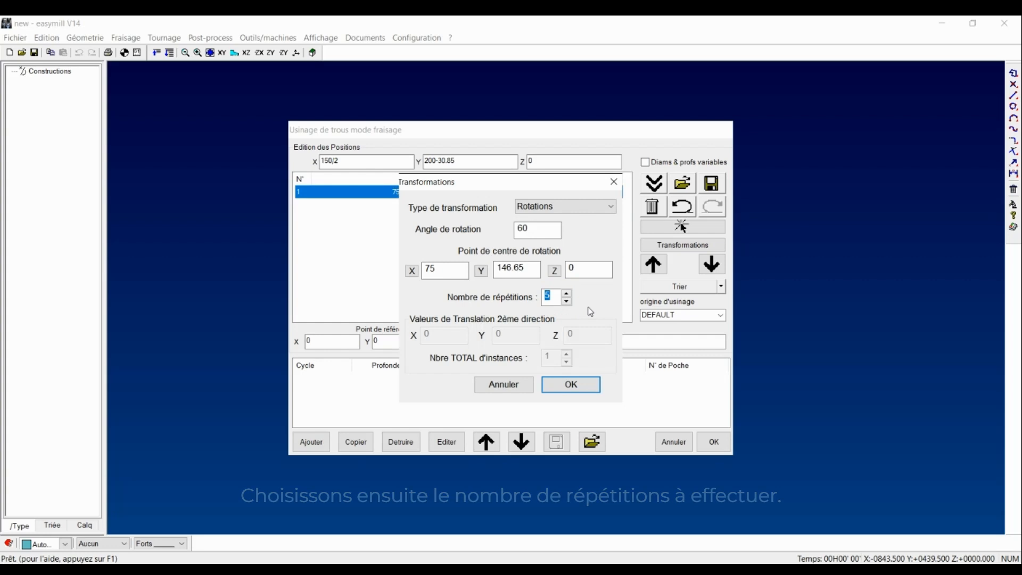
{"action": "left_click", "coordinate": [577, 387]}
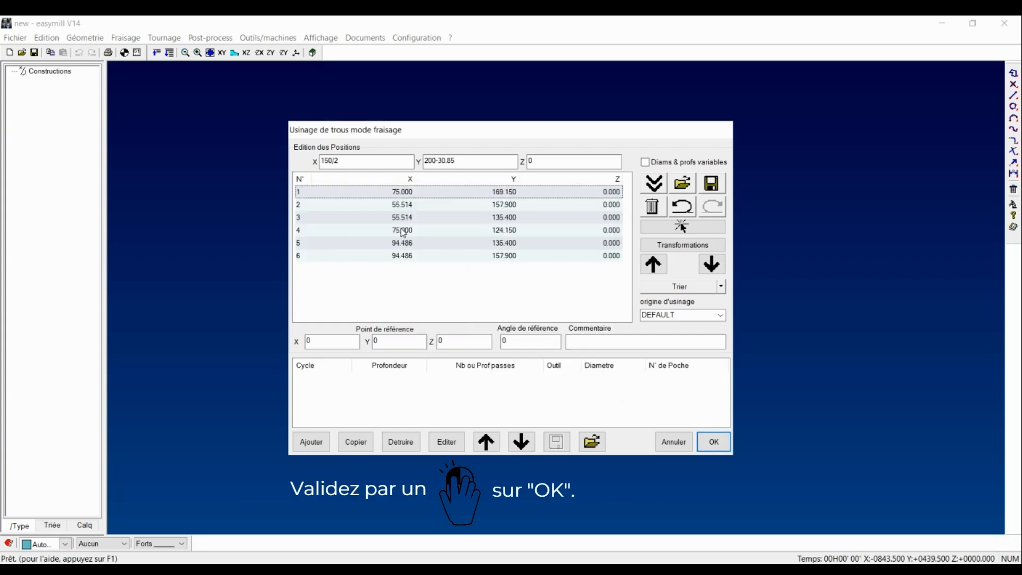
Go through the rotated hole positions in the list one by one.
{"action": "left_click", "coordinate": [482, 206]}
{"action": "left_click", "coordinate": [431, 218]}
{"action": "left_click", "coordinate": [434, 231]}
{"action": "left_click", "coordinate": [437, 243]}
{"action": "left_click", "coordinate": [440, 256]}
{"action": "left_click", "coordinate": [450, 279]}
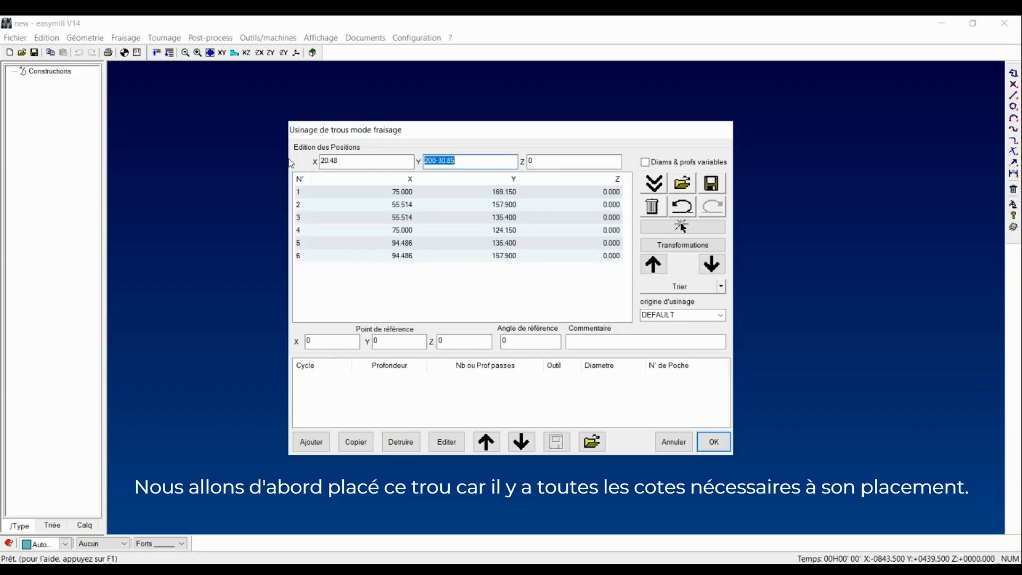
Add a hole position at X 20.48, Y 38.71 and open its transformation with the Repetitions type.
{"action": "type", "text": "38.71"}
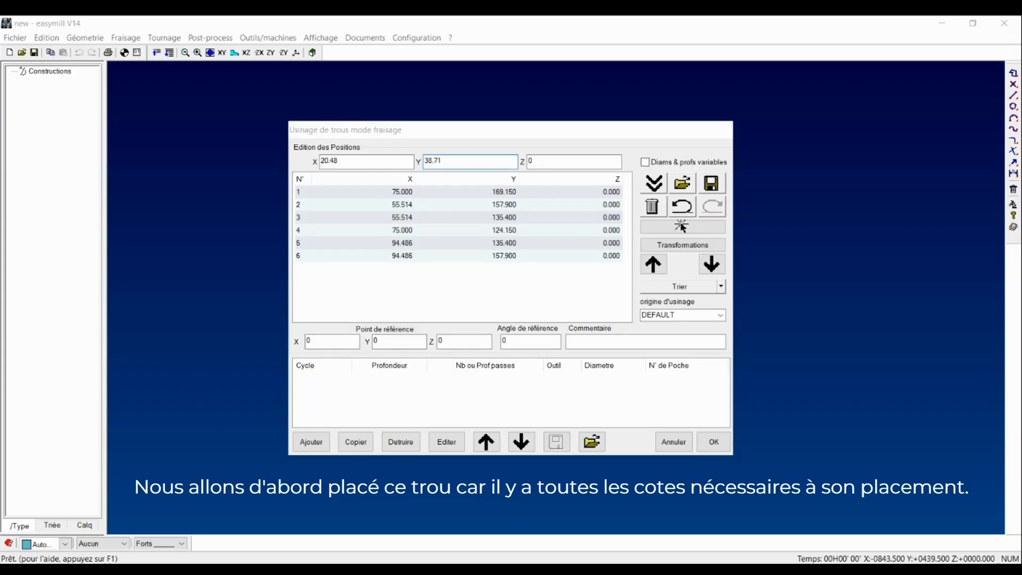
{"action": "key", "text": "Return"}
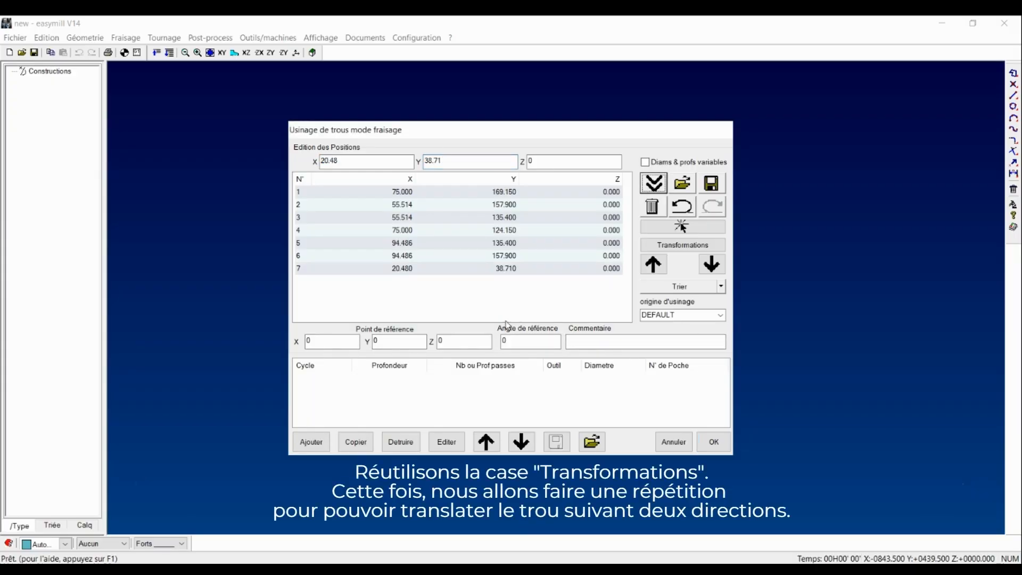
{"action": "left_click", "coordinate": [482, 270]}
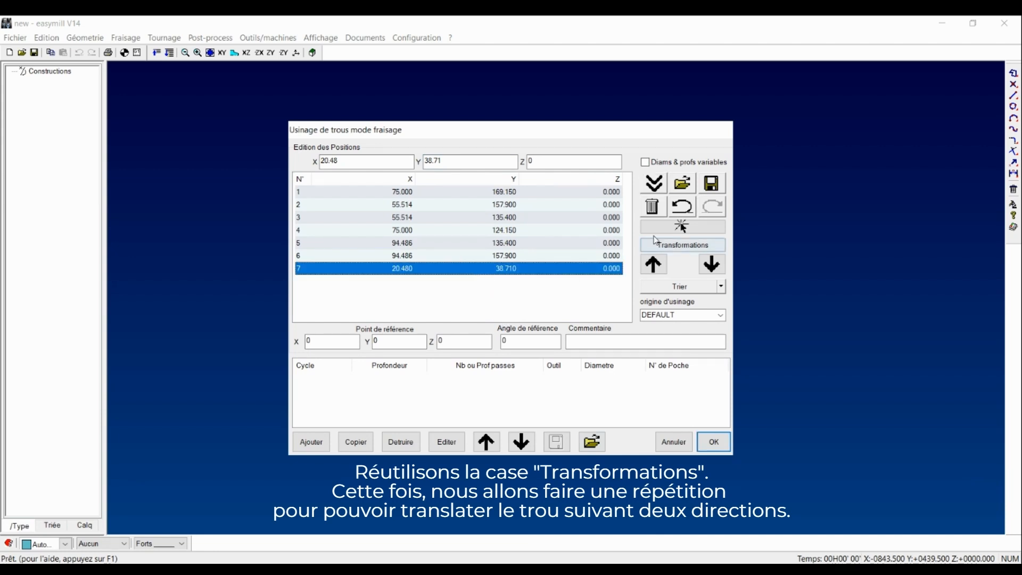
{"action": "left_click", "coordinate": [673, 245]}
{"action": "key", "text": "shift+Tab"}
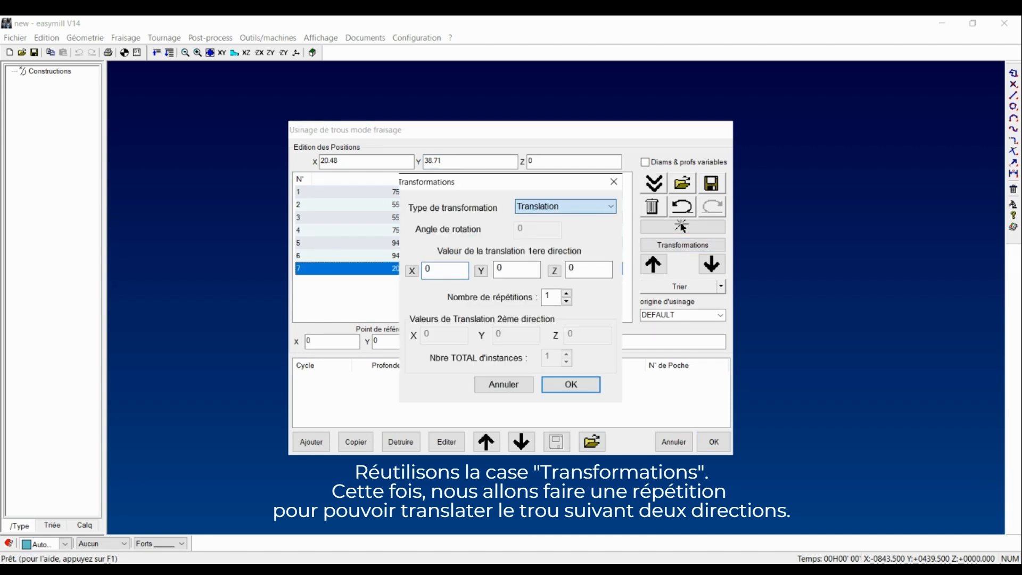
{"action": "key", "text": "Down"}
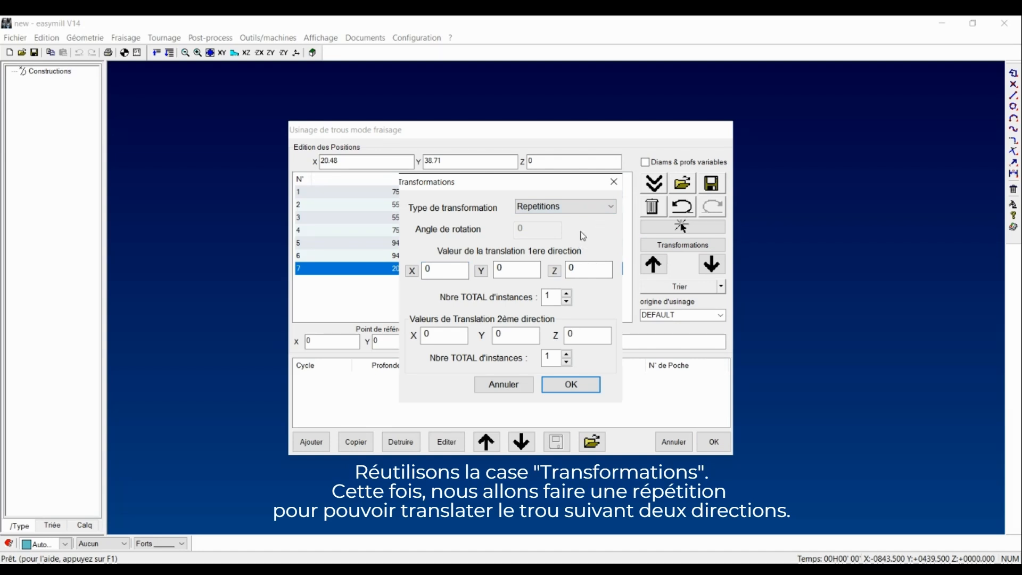
Set the repetition spacing to X 22 in the first direction and Y 18 in the second direction.
{"action": "double_click", "coordinate": [452, 270]}
{"action": "type", "text": "22"}
{"action": "left_click_drag", "start_coordinate": [436, 336], "coordinate": [382, 332]}
{"action": "type", "text": "18"}
{"action": "key", "text": "BackSpace"}
{"action": "key", "text": "BackSpace"}
{"action": "double_click", "coordinate": [514, 337]}
{"action": "type", "text": "18"}
Set 6 total instances in the first direction and 3 in the second, and apply the repetition to create the hole grid.
{"action": "left_click", "coordinate": [567, 294]}
{"action": "left_click", "coordinate": [567, 354]}
{"action": "left_click", "coordinate": [572, 388]}
{"action": "left_click", "coordinate": [570, 385]}
{"action": "scroll", "coordinate": [490, 279], "scroll_direction": "down", "scroll_amount": 1}
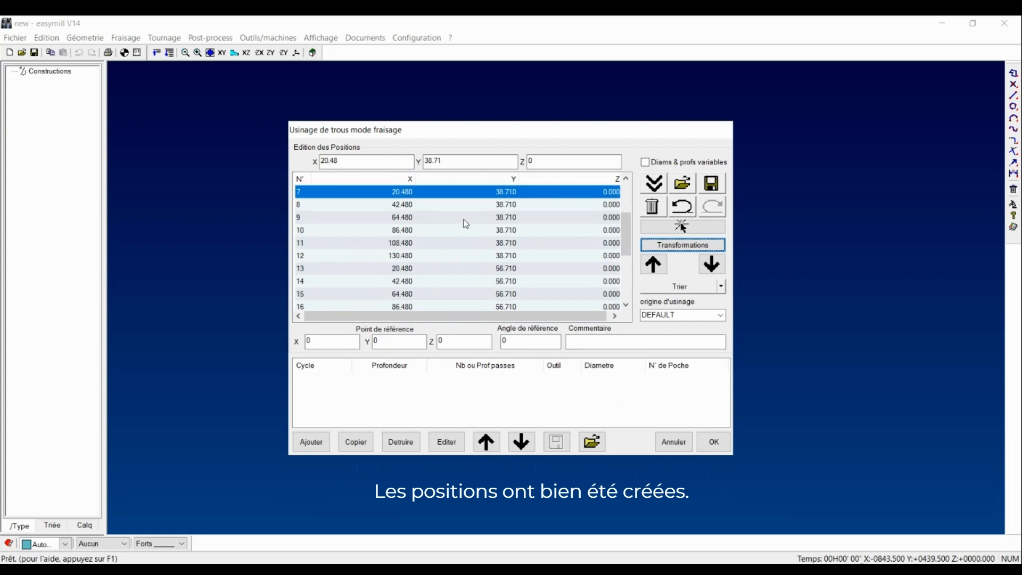
{"action": "scroll", "coordinate": [459, 207], "scroll_direction": "down", "scroll_amount": 3}
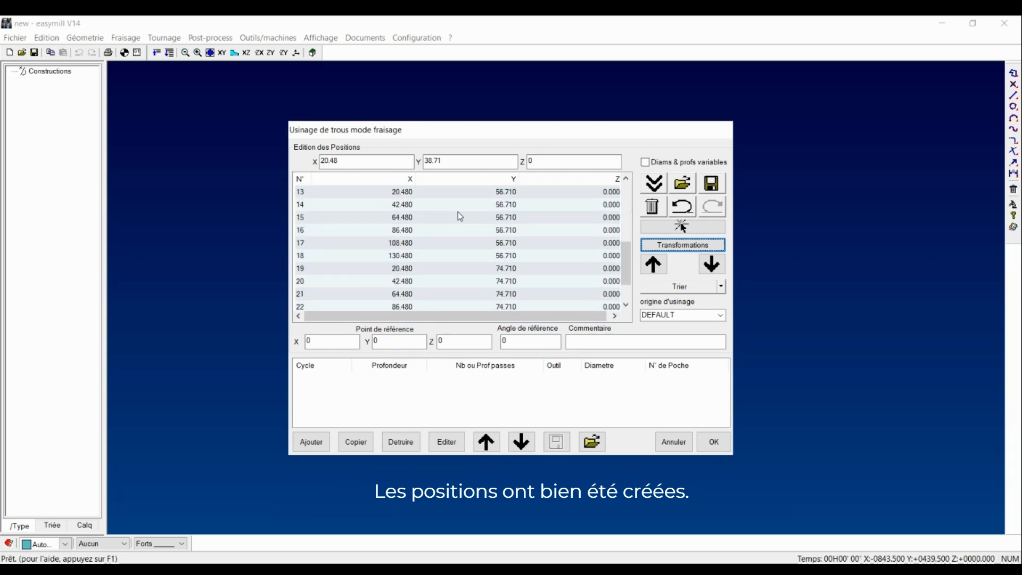
{"action": "scroll", "coordinate": [471, 243], "scroll_direction": "up", "scroll_amount": 5}
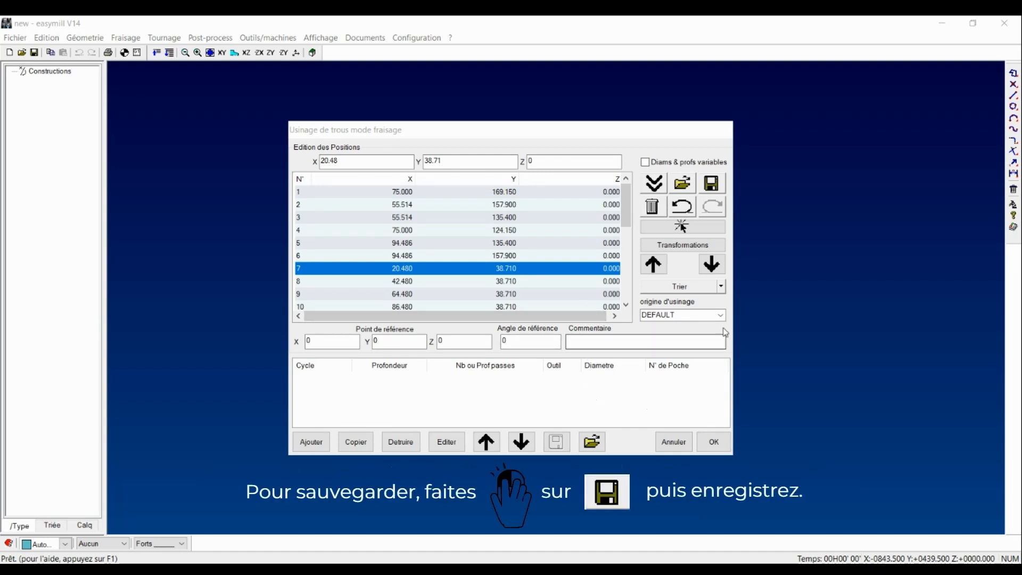
Save the hole positions as the PTS file positions4 in the positions folder.
{"action": "left_click", "coordinate": [723, 183]}
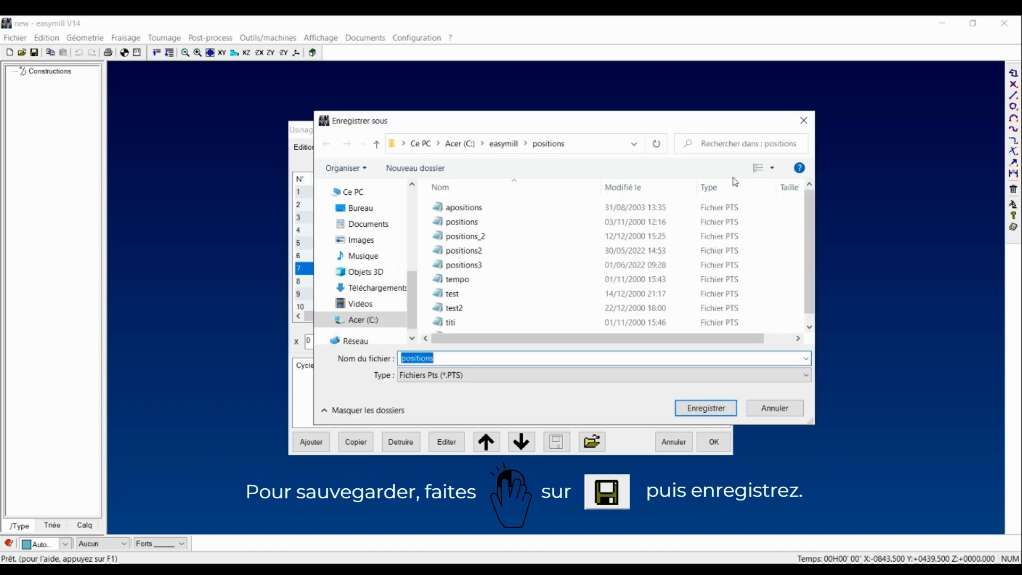
{"action": "left_click", "coordinate": [465, 355]}
{"action": "type", "text": "4"}
{"action": "left_click", "coordinate": [702, 409]}
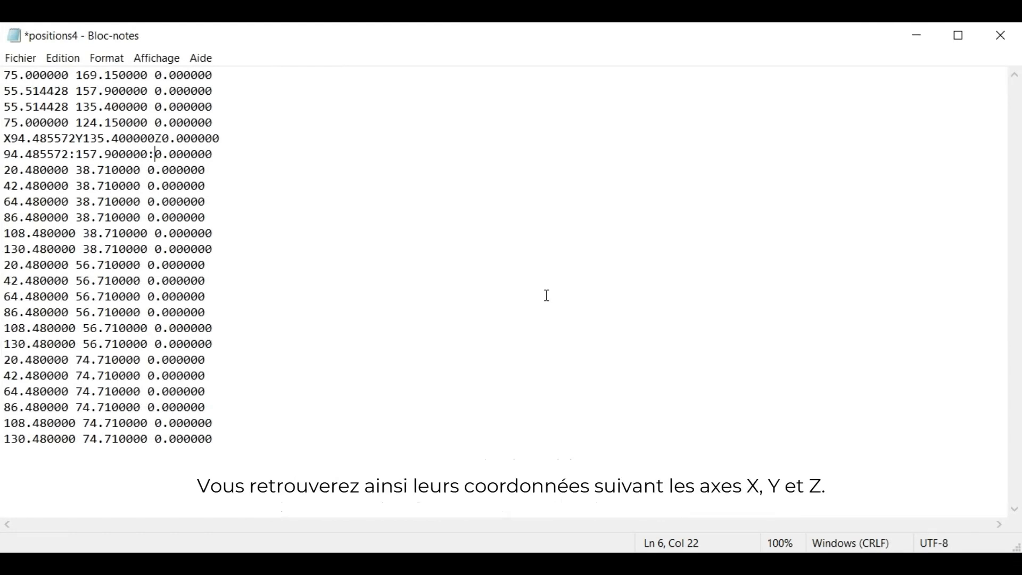
Examine in Notepad how the X, Y and Z coordinates are separated in the positions4 file.
{"action": "left_click", "coordinate": [18, 75]}
{"action": "left_click", "coordinate": [92, 78]}
{"action": "left_click", "coordinate": [179, 75]}
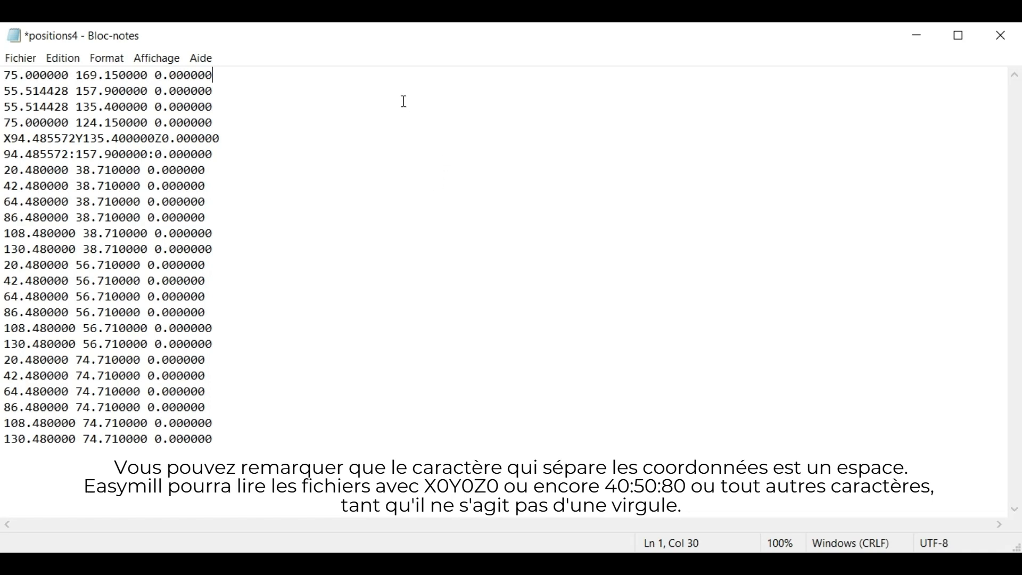
{"action": "left_click_drag", "start_coordinate": [4, 138], "coordinate": [240, 139]}
{"action": "left_click", "coordinate": [269, 133]}
{"action": "left_click_drag", "start_coordinate": [73, 155], "coordinate": [78, 155]}
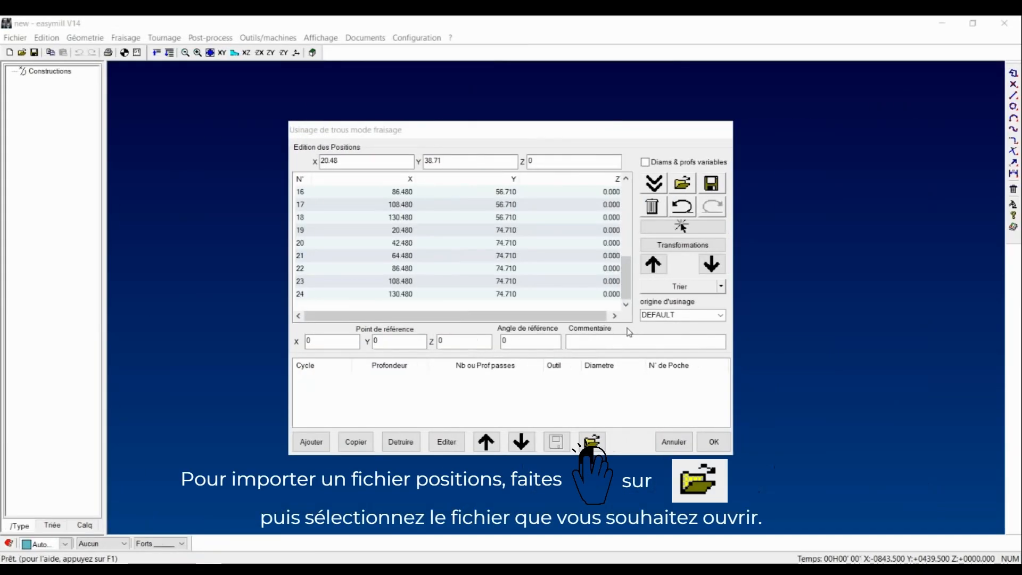
Import the positions4 file into the hole machining definition in easymill.
{"action": "left_click", "coordinate": [682, 185]}
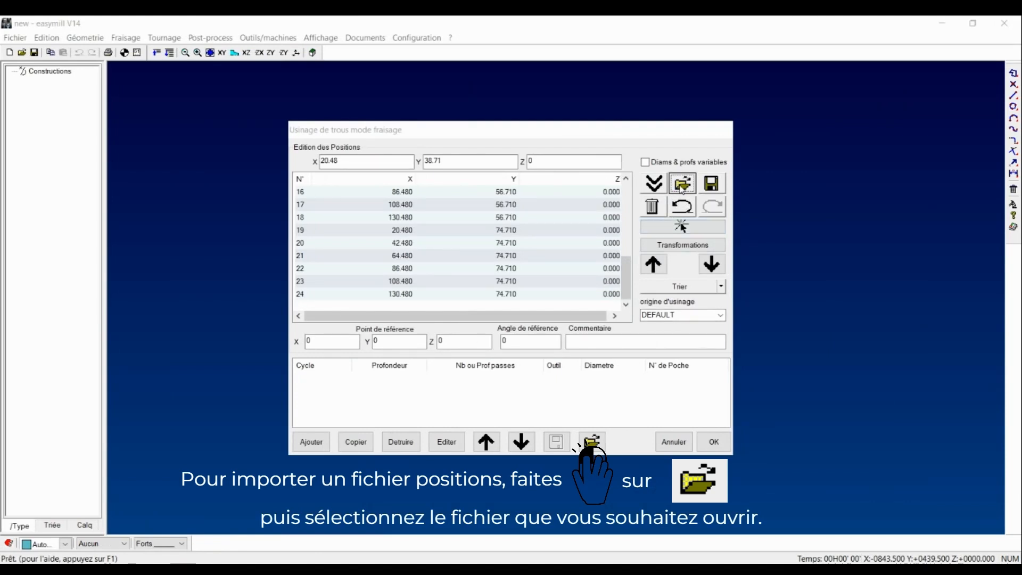
{"action": "left_click", "coordinate": [502, 313]}
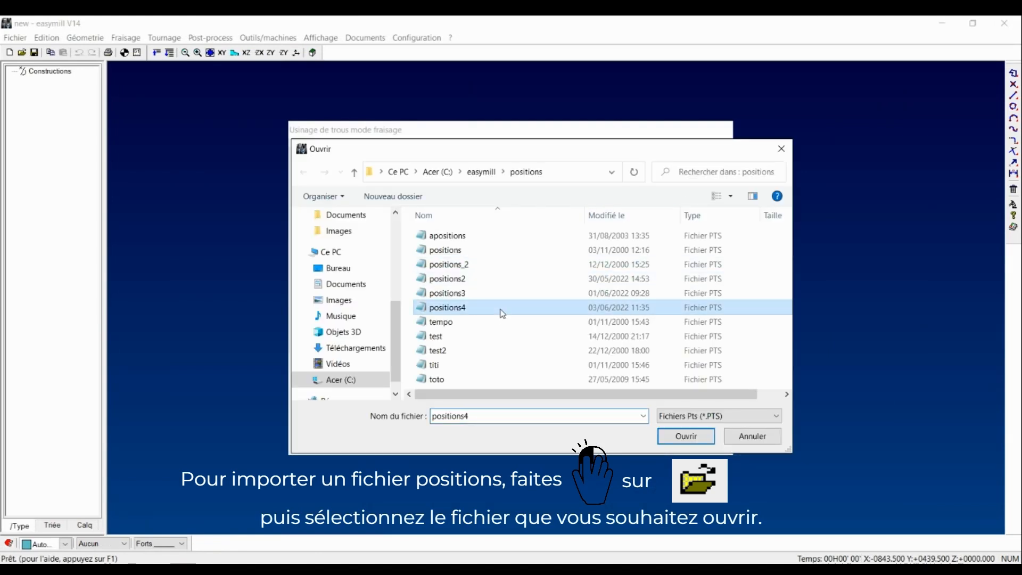
{"action": "double_click", "coordinate": [502, 311]}
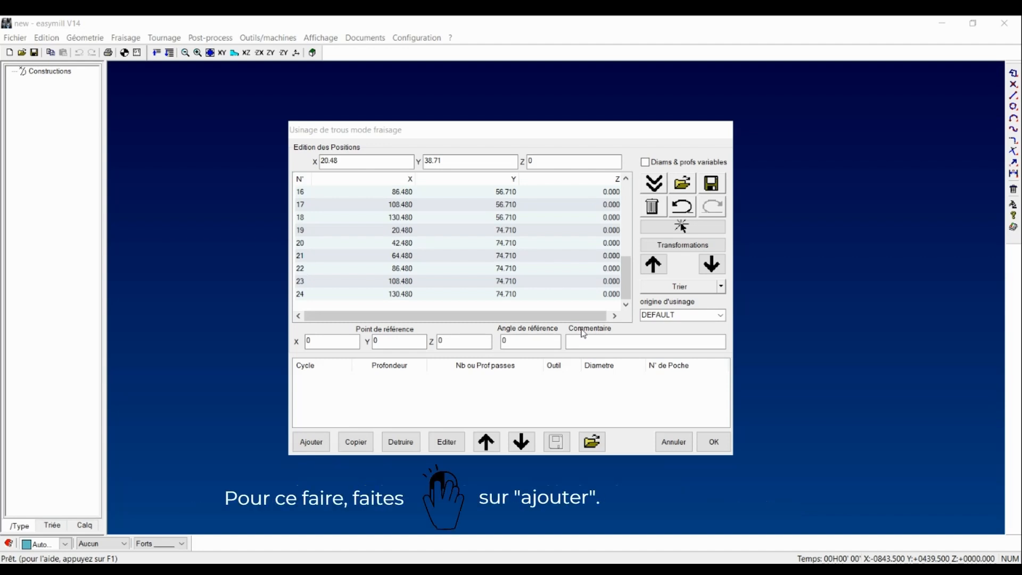
Add a Pointage cycle to the hole positions with one phase of 2 mm total depth.
{"action": "left_click", "coordinate": [311, 442]}
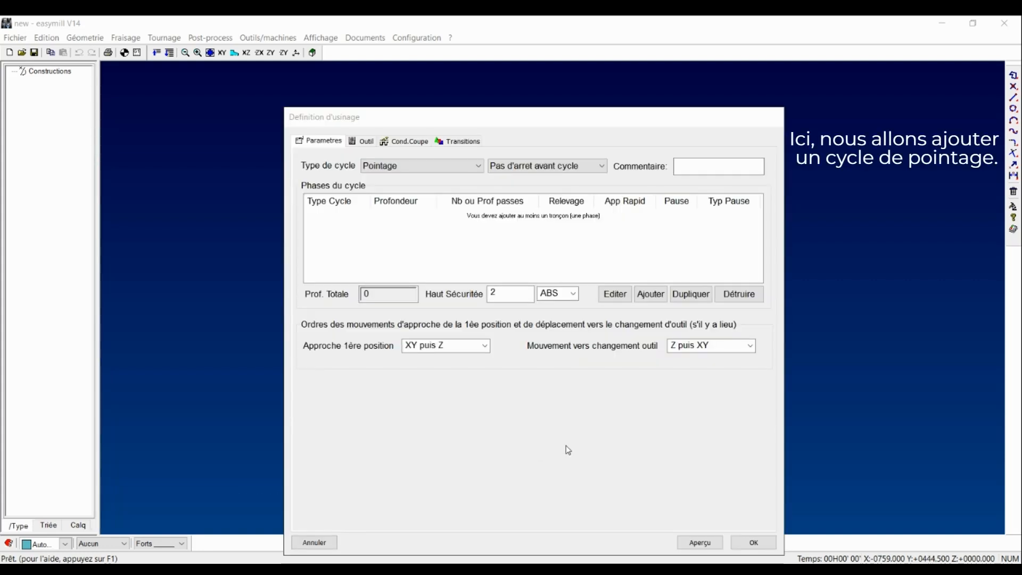
{"action": "left_click", "coordinate": [650, 295]}
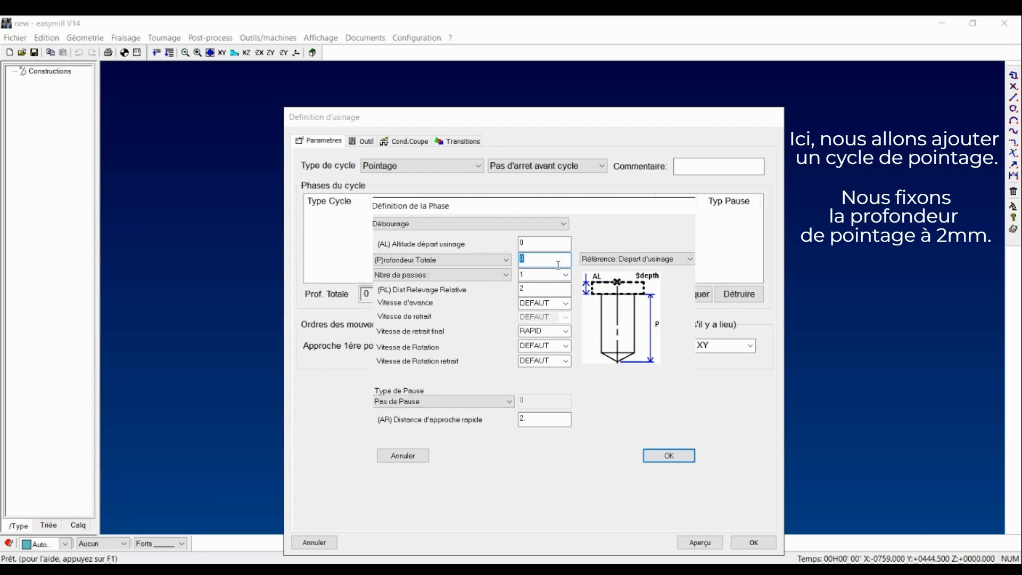
{"action": "key", "text": "Return"}
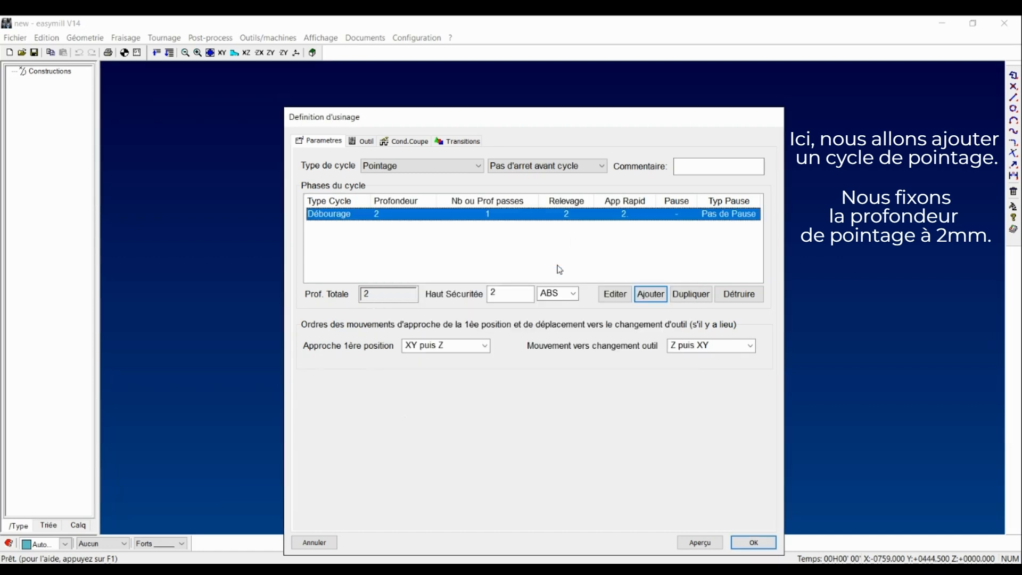
Assign the 10 mm centre drill with 5 mm cutting length to the spot-drilling cycle and accept the cycle.
{"action": "left_click", "coordinate": [362, 141]}
{"action": "left_click", "coordinate": [442, 168]}
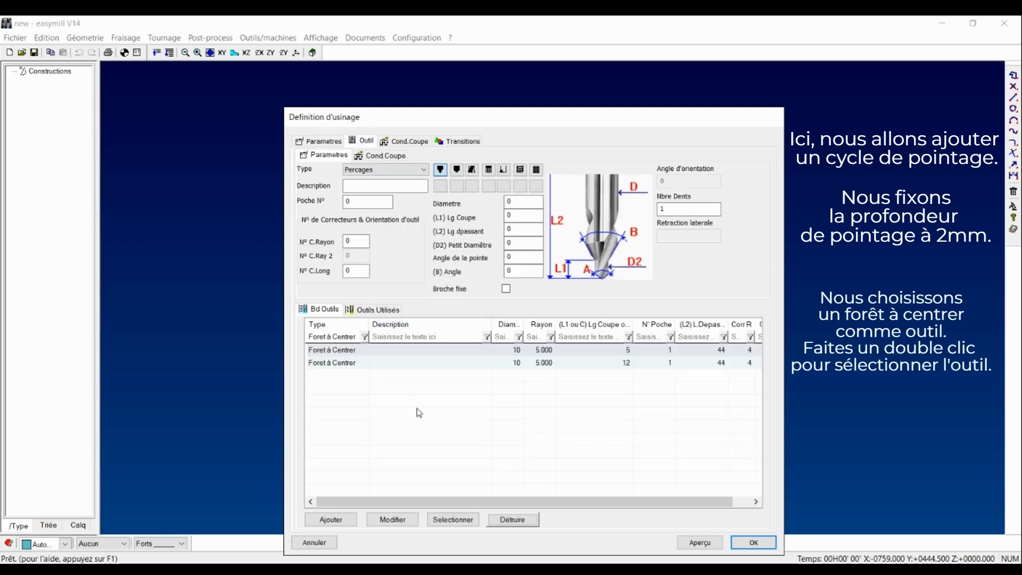
{"action": "double_click", "coordinate": [445, 351]}
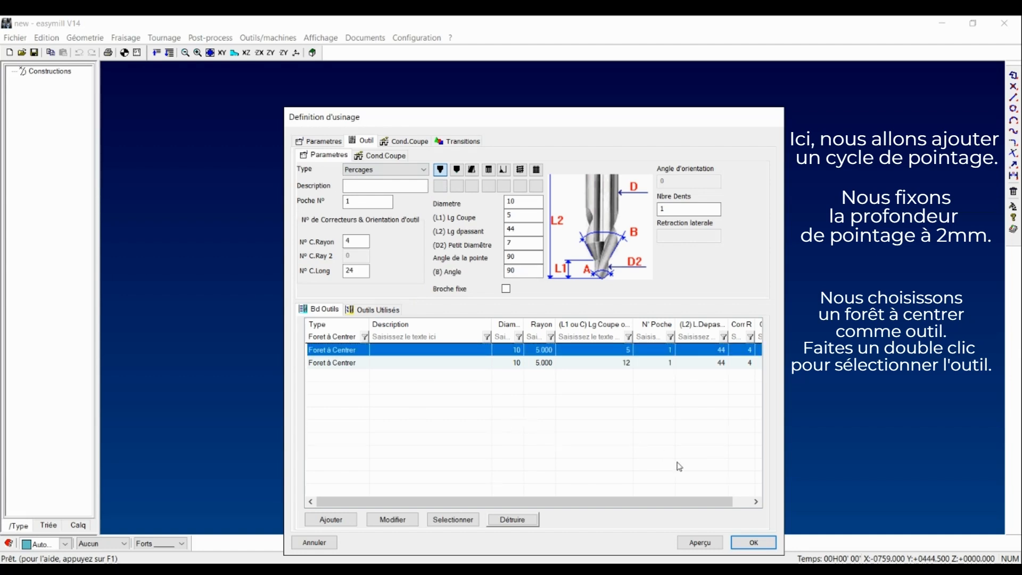
{"action": "left_click", "coordinate": [753, 542]}
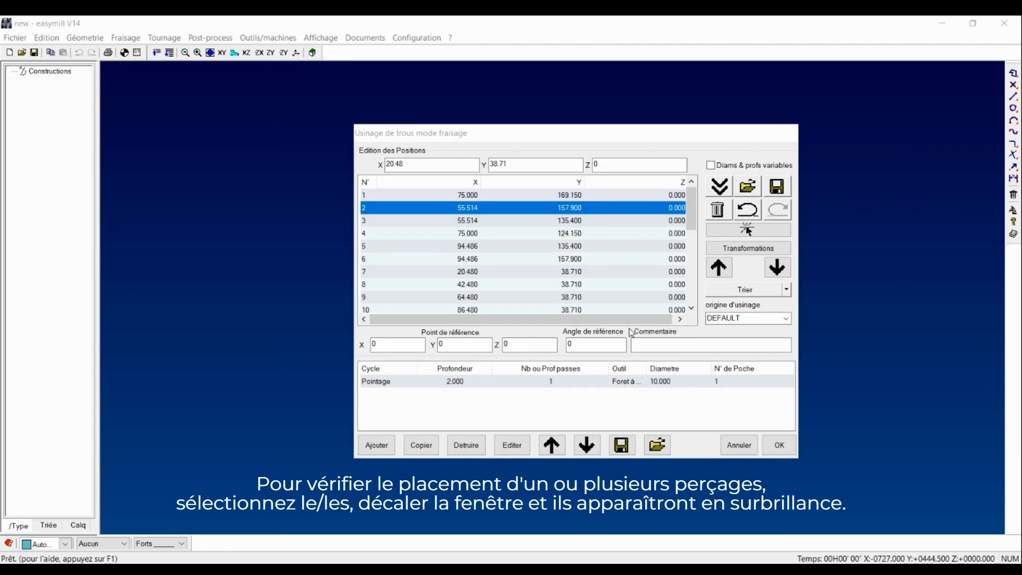
Move the hole machining dialog aside and highlight position 3, plus several other listed positions, to check their placement.
{"action": "left_click", "coordinate": [512, 221]}
{"action": "left_click_drag", "start_coordinate": [581, 136], "coordinate": [205, 147]}
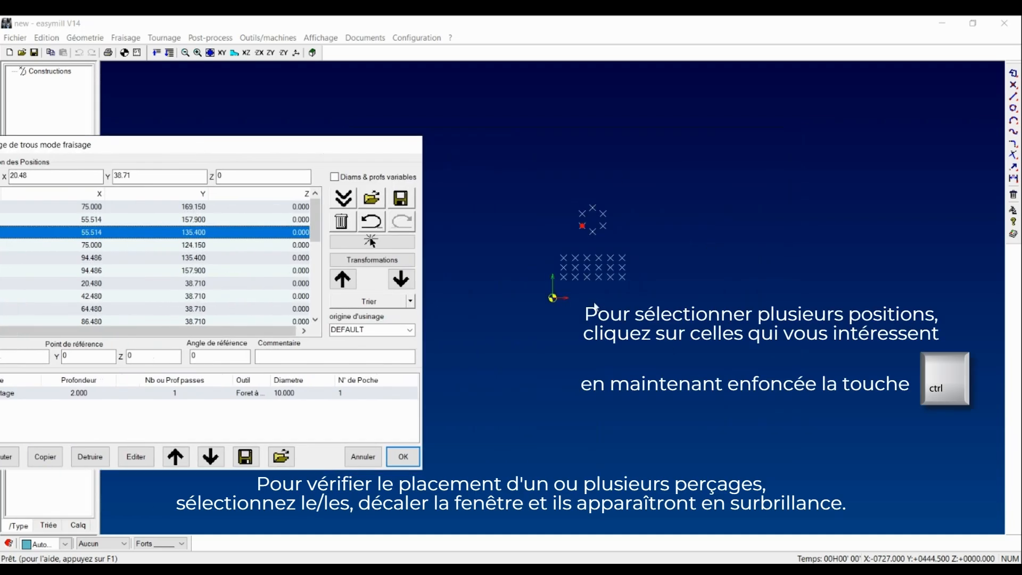
{"action": "left_click_drag", "start_coordinate": [219, 152], "coordinate": [291, 148]}
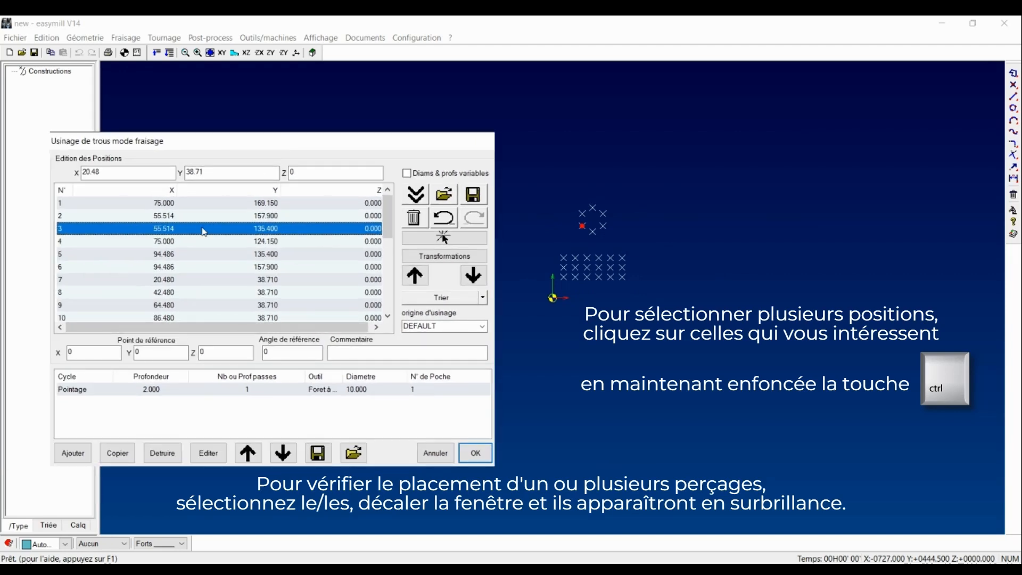
{"action": "left_click", "coordinate": [198, 240], "text": "ctrl"}
{"action": "left_click", "coordinate": [202, 255], "text": "ctrl"}
{"action": "left_click", "coordinate": [201, 280], "text": "ctrl"}
{"action": "left_click", "coordinate": [206, 266], "text": "ctrl"}
{"action": "left_click", "coordinate": [206, 219], "text": "ctrl"}
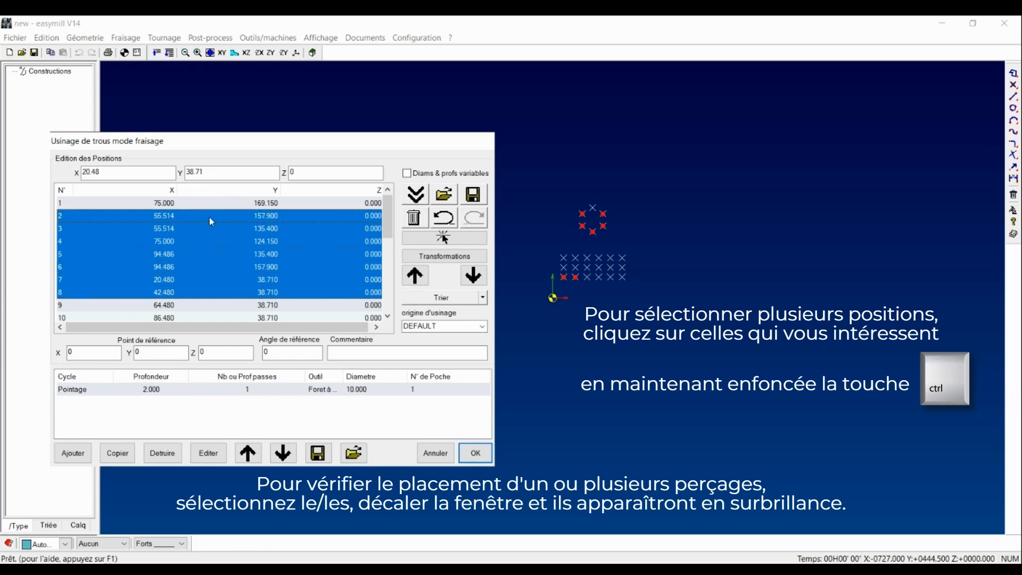
{"action": "left_click", "coordinate": [215, 205], "text": "ctrl"}
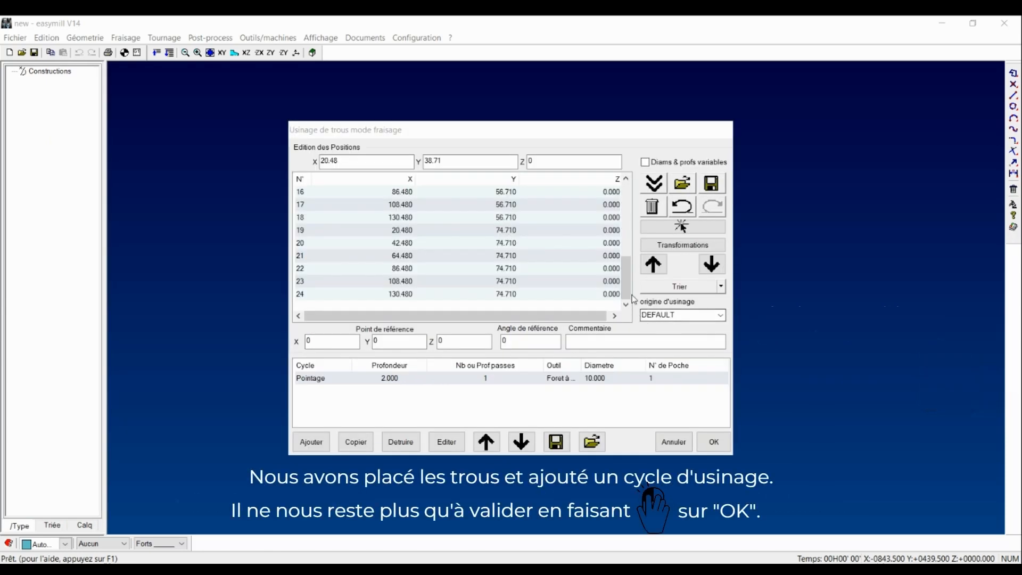
Accept the hole machining with its positions and spot-drilling cycle.
{"action": "mouse_move", "coordinate": [628, 285]}
{"action": "left_mouse_down"}
{"action": "mouse_move", "coordinate": [628, 211]}
{"action": "mouse_move", "coordinate": [628, 288]}
{"action": "left_mouse_up"}
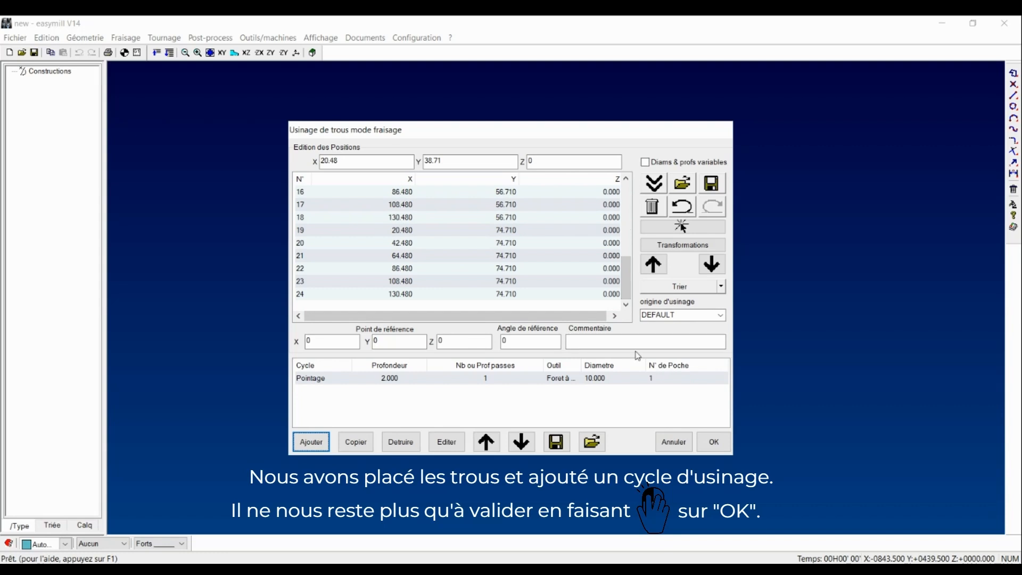
{"action": "left_click", "coordinate": [714, 442]}
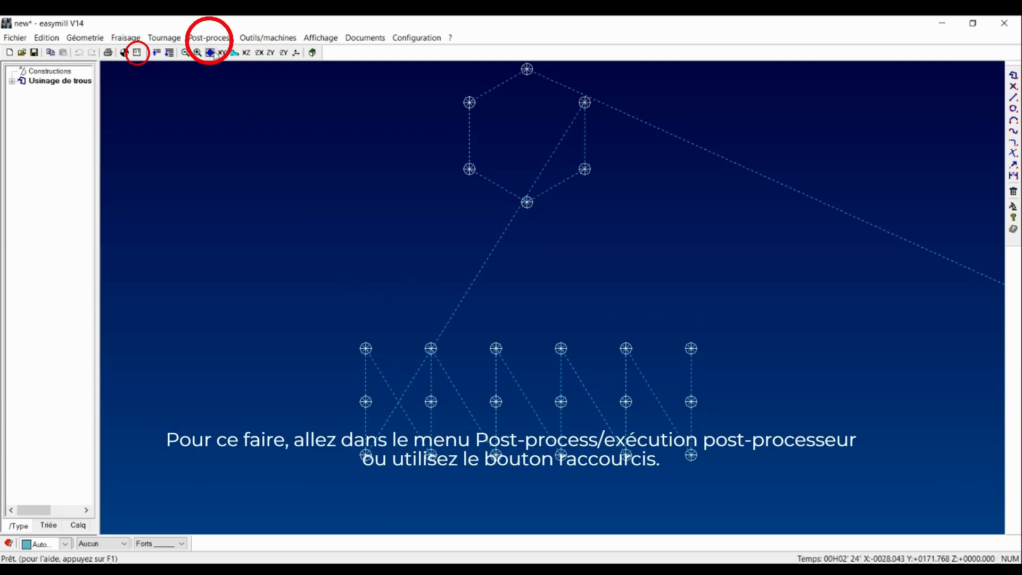
Run the post-processor, save the NC program as new.ISO, and review the generated code.
{"action": "left_click", "coordinate": [209, 38]}
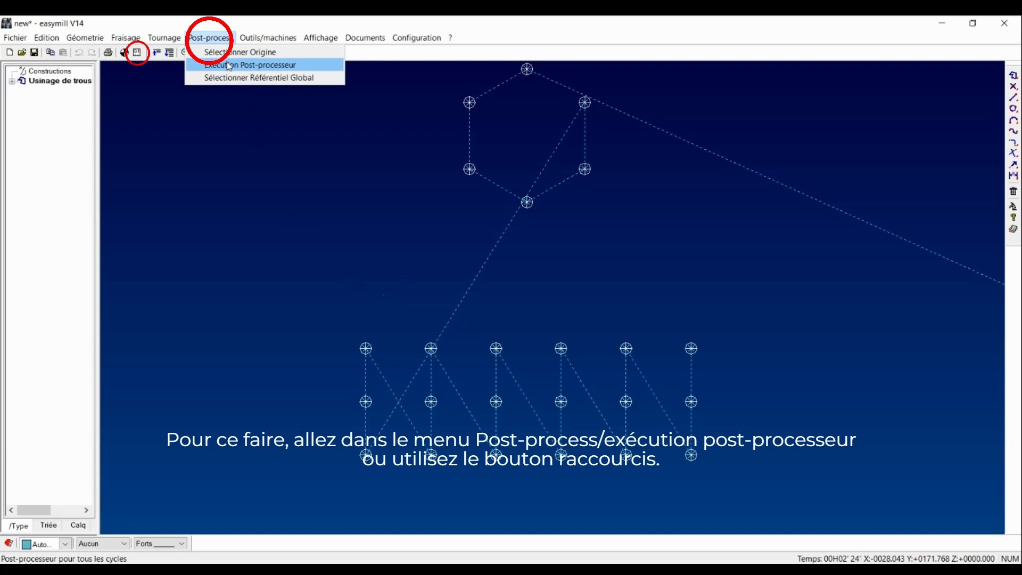
{"action": "left_click", "coordinate": [218, 38]}
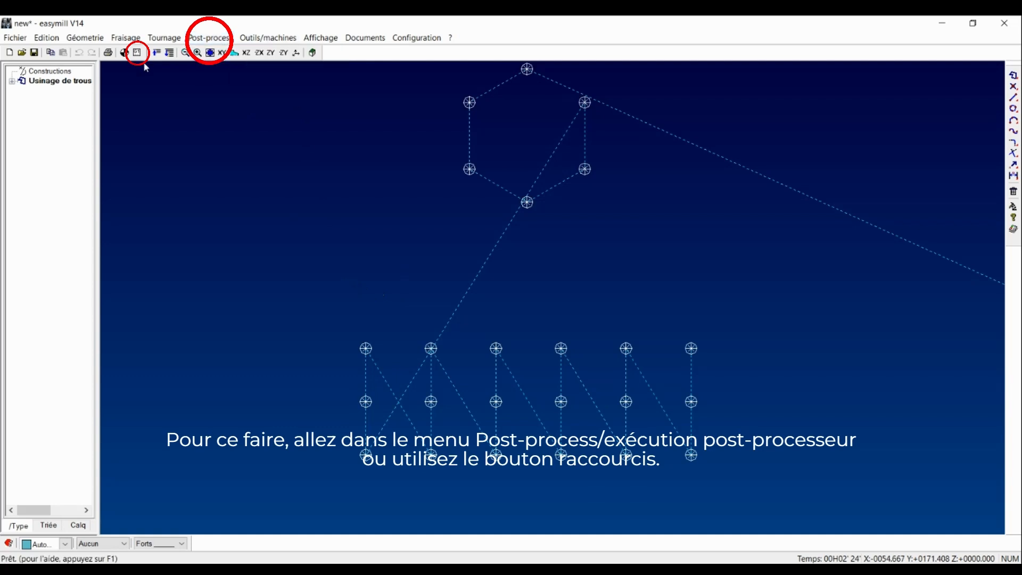
{"action": "left_click", "coordinate": [138, 52]}
{"action": "left_click", "coordinate": [397, 339]}
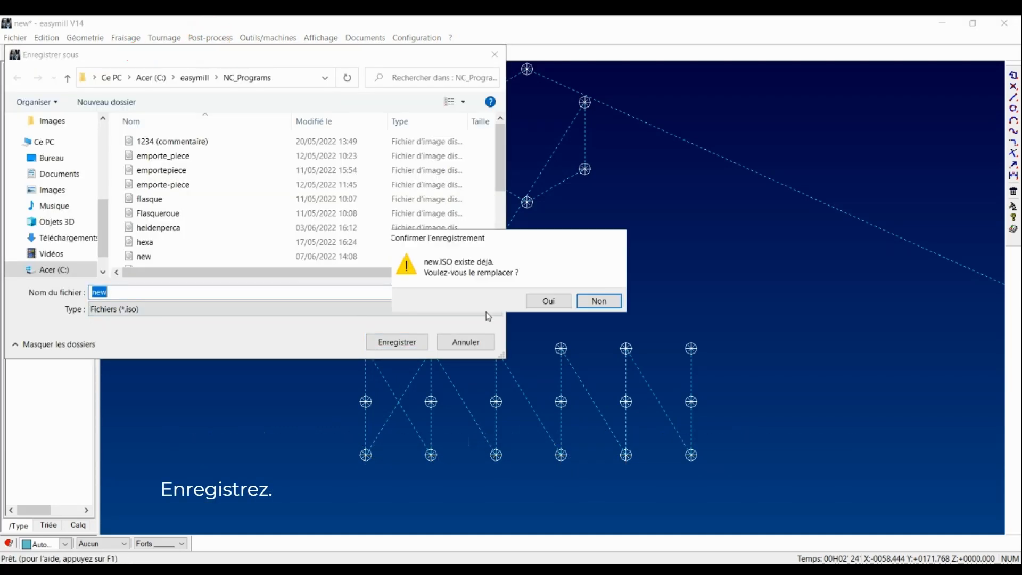
{"action": "left_click", "coordinate": [588, 300]}
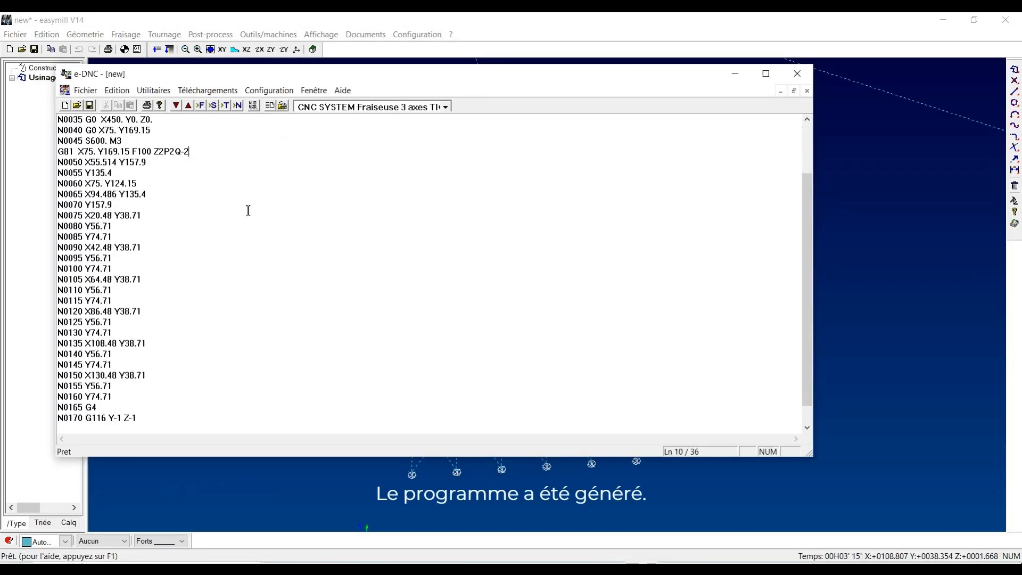
{"action": "scroll", "coordinate": [241, 298], "scroll_direction": "up", "scroll_amount": 3}
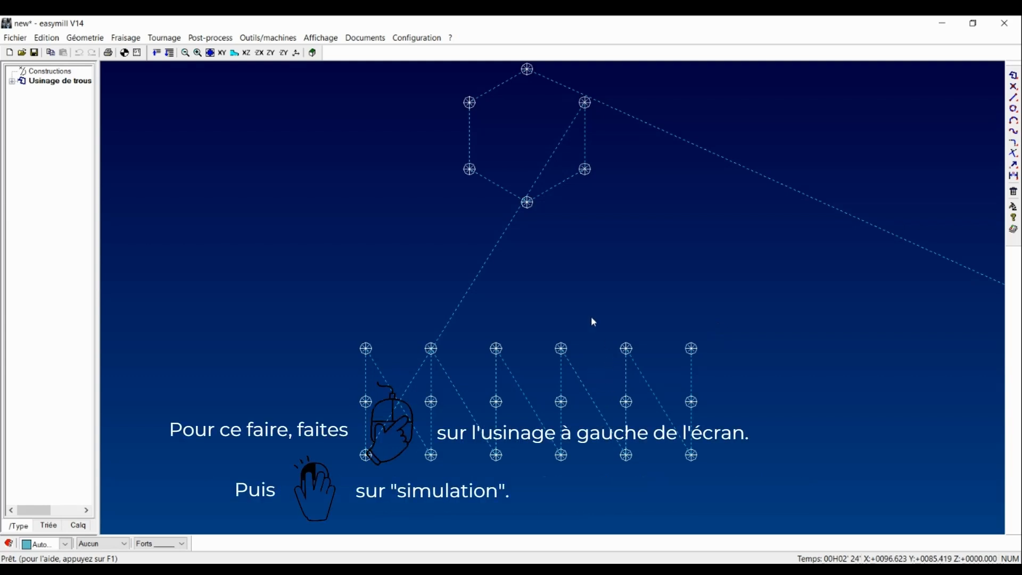
Open the simulation of the Pointage cycle under the hole machining and play it.
{"action": "left_click", "coordinate": [12, 82]}
{"action": "right_click", "coordinate": [59, 90]}
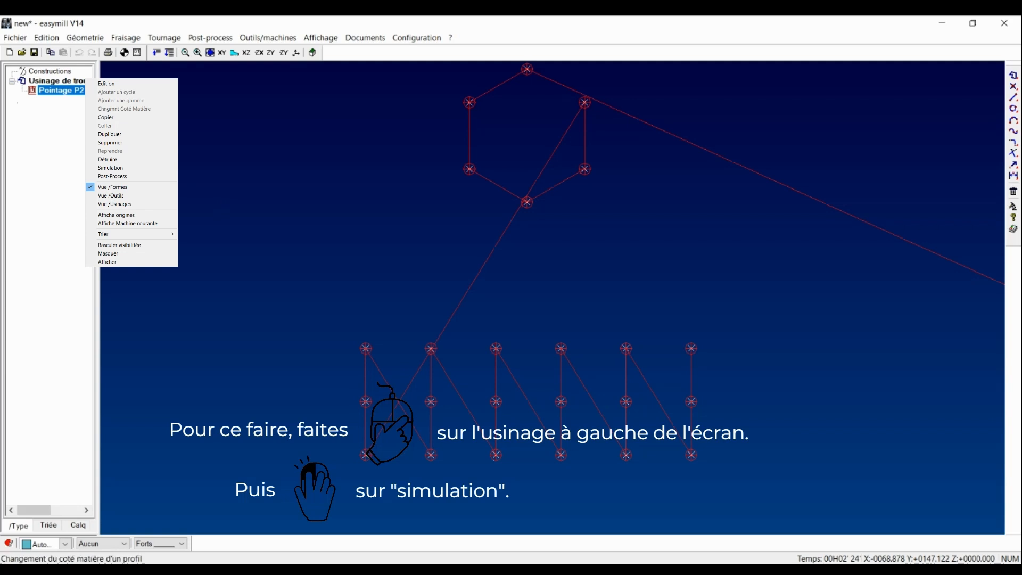
{"action": "left_click", "coordinate": [110, 167]}
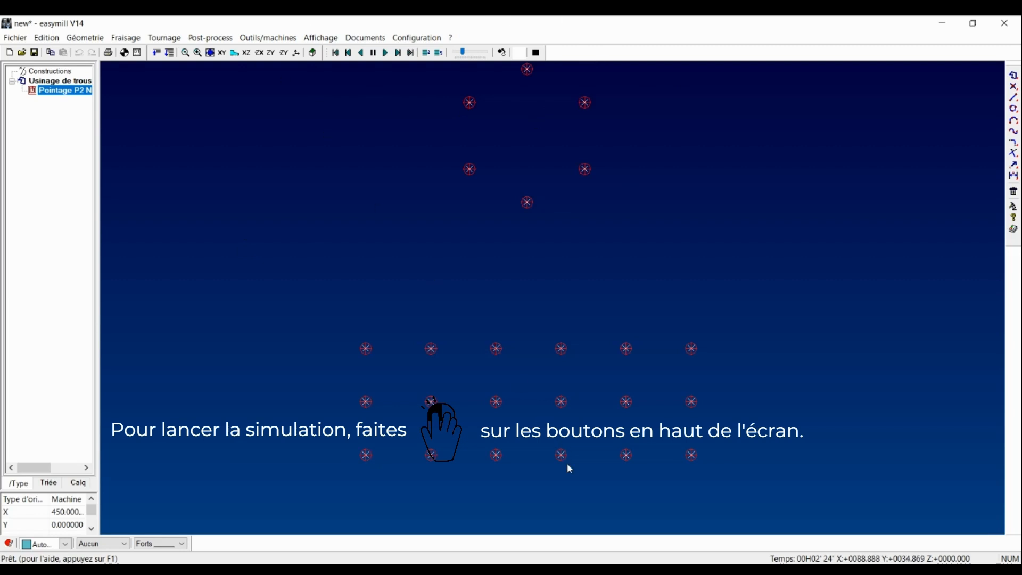
{"action": "left_click", "coordinate": [385, 52]}
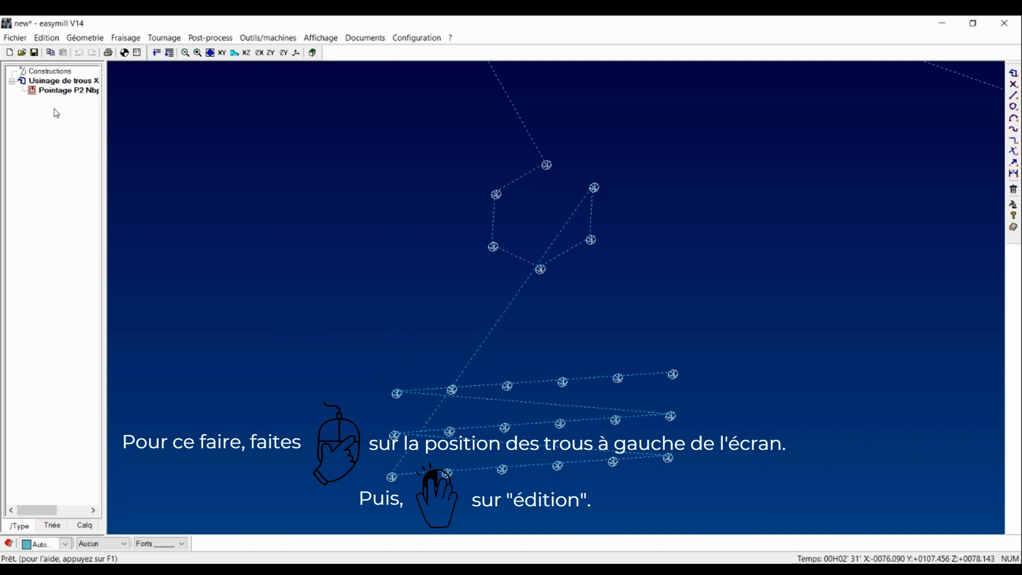
Open the hole machining for editing and move positions 20 to 24 up, then back down, in the machining order.
{"action": "right_click", "coordinate": [64, 81]}
{"action": "left_click", "coordinate": [107, 84]}
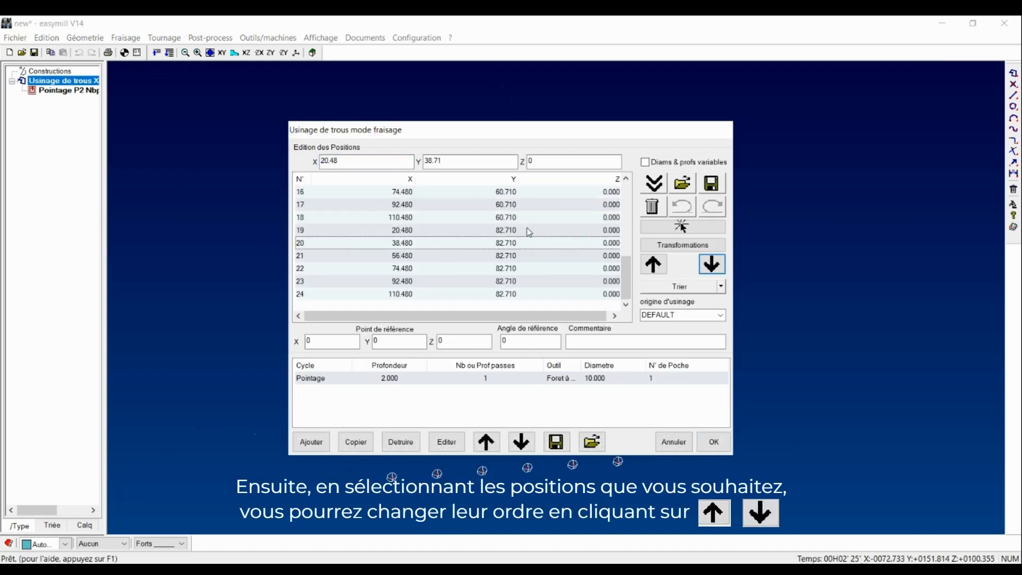
{"action": "left_click_drag", "start_coordinate": [455, 299], "coordinate": [487, 248]}
{"action": "left_click", "coordinate": [653, 264]}
{"action": "left_click", "coordinate": [714, 266]}
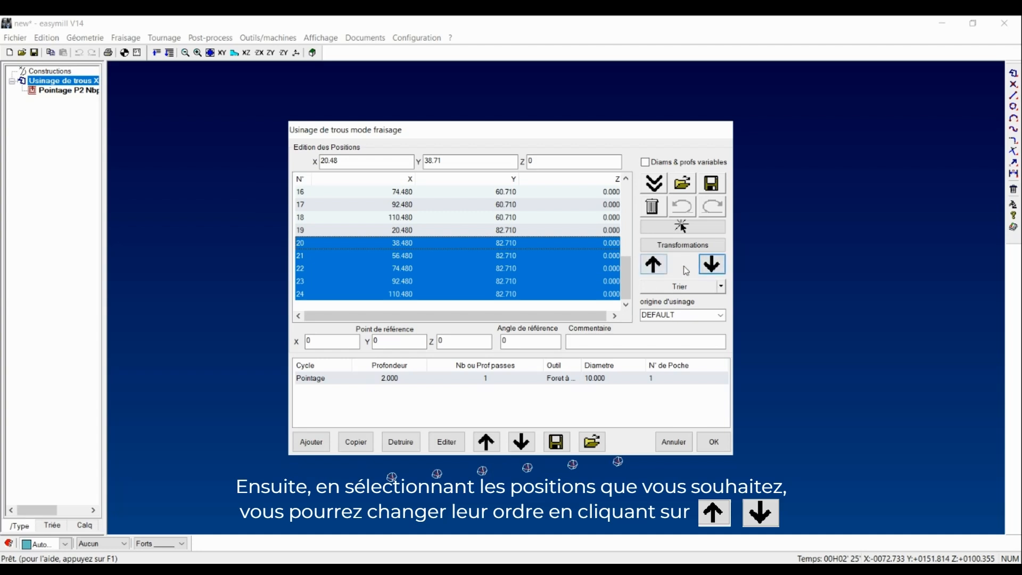
{"action": "left_click", "coordinate": [570, 305]}
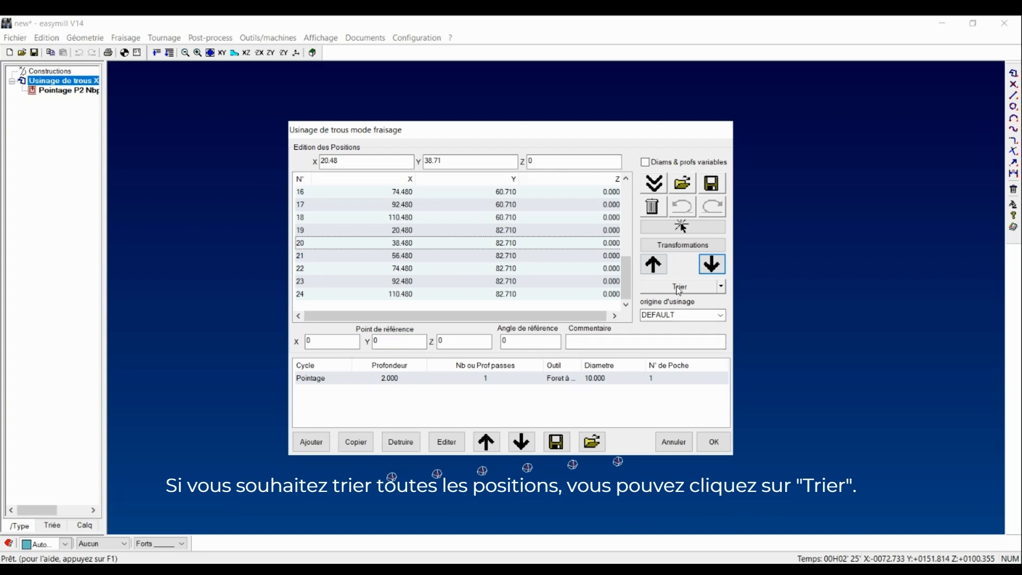
Sort all the hole positions automatically, check the reordered list, and accept the edited hole machining.
{"action": "left_click", "coordinate": [679, 288]}
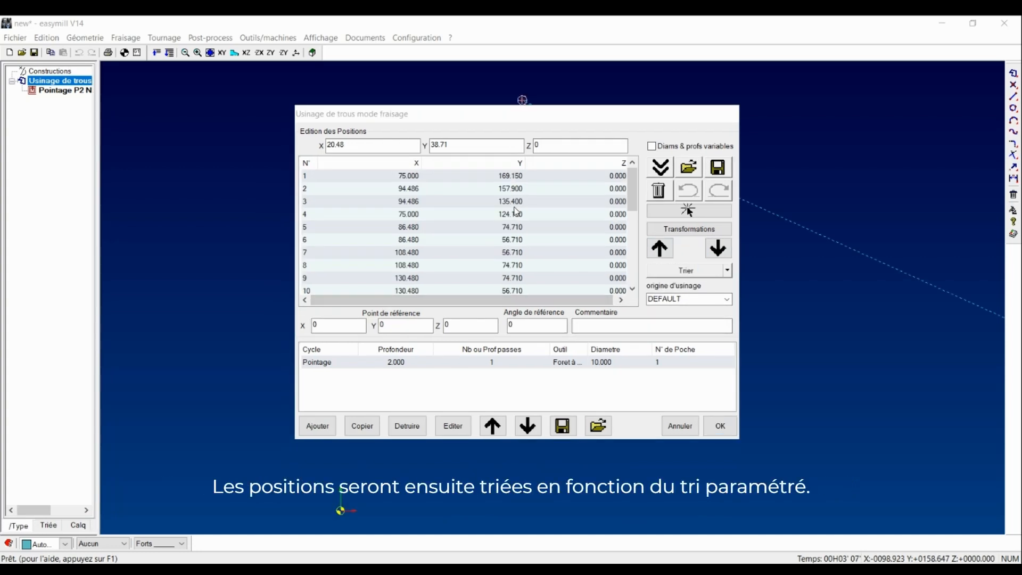
{"action": "scroll", "coordinate": [513, 223], "scroll_direction": "down", "scroll_amount": 3}
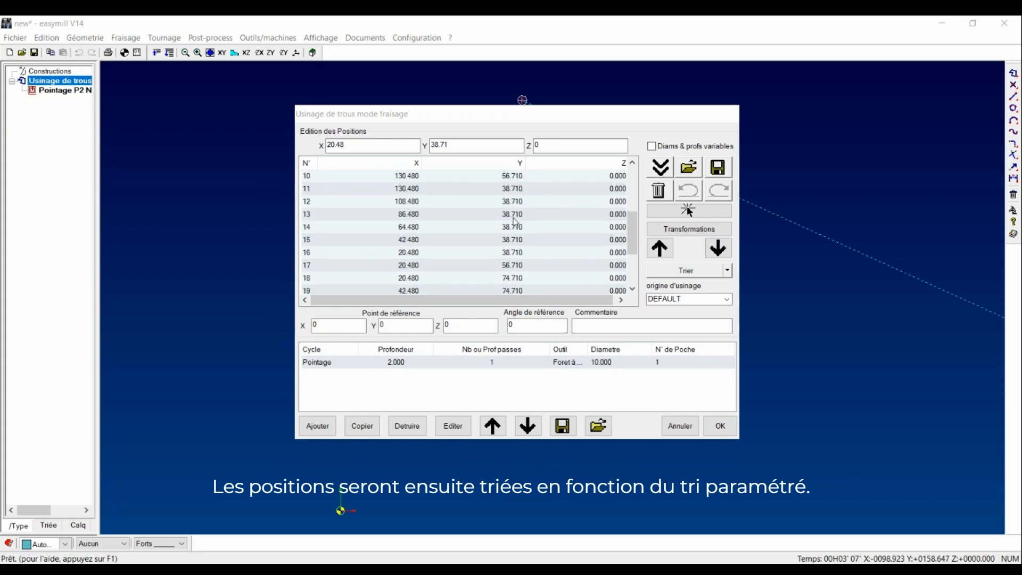
{"action": "scroll", "coordinate": [512, 236], "scroll_direction": "up", "scroll_amount": 3}
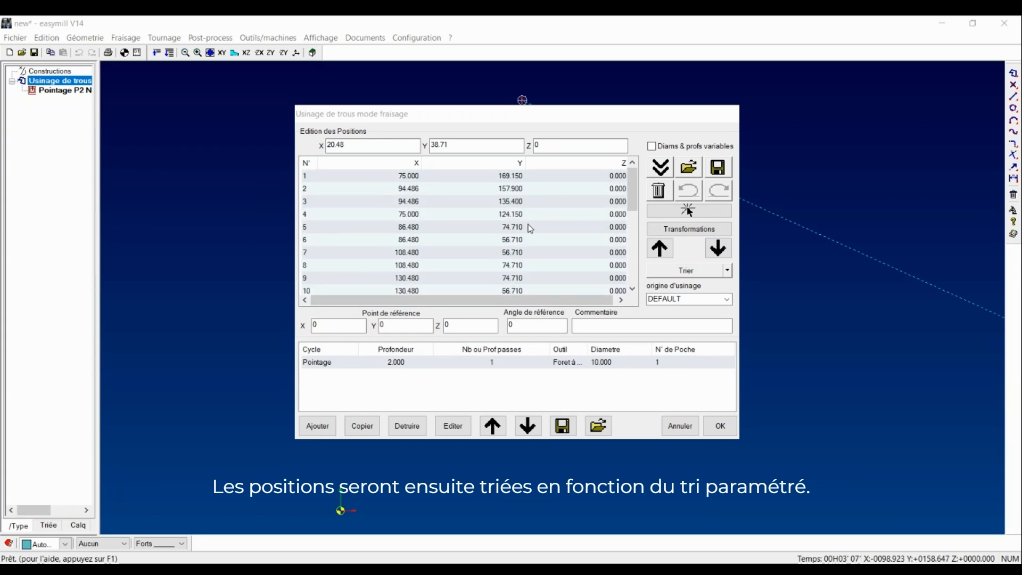
{"action": "left_click", "coordinate": [720, 426]}
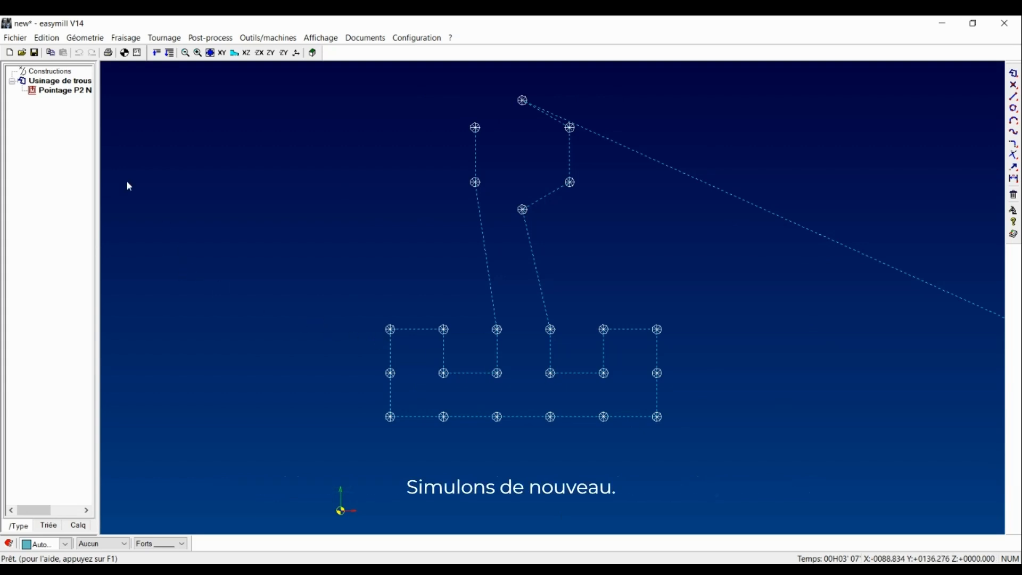
Open the simulation of the Pointage cycle again and play it to check the new hole order.
{"action": "left_click", "coordinate": [60, 91]}
{"action": "double_click", "coordinate": [60, 91]}
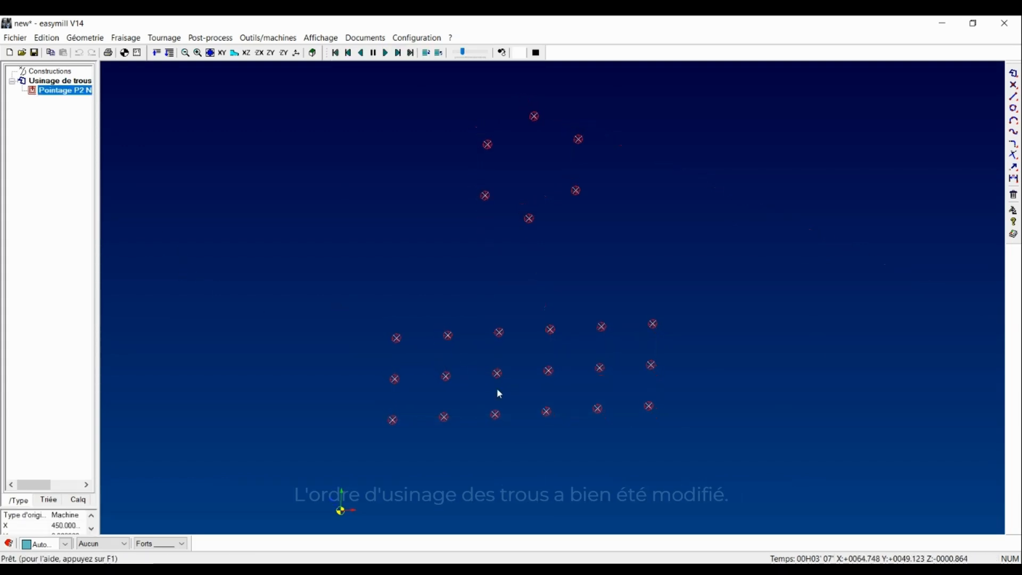
{"action": "left_click", "coordinate": [386, 53]}
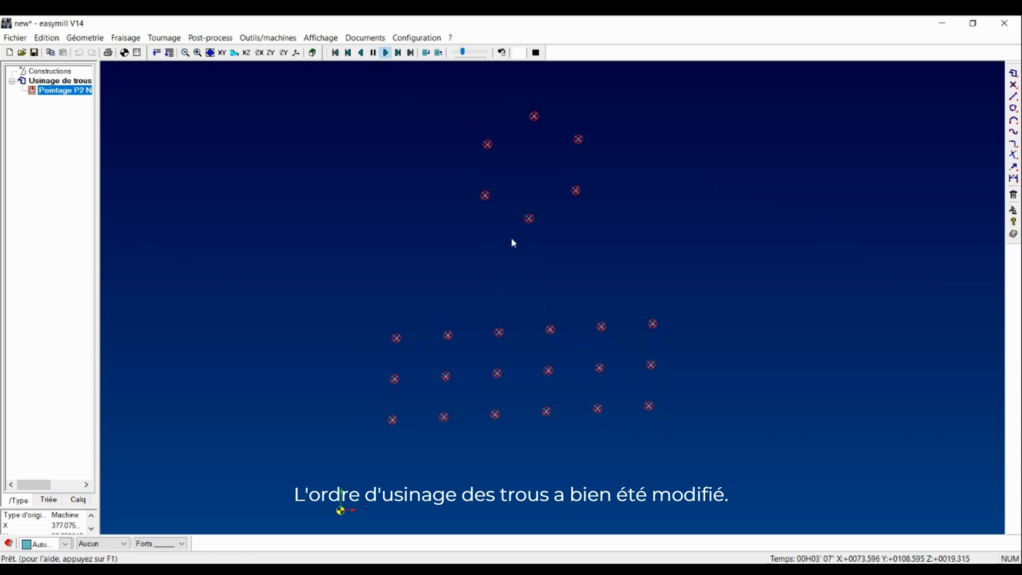